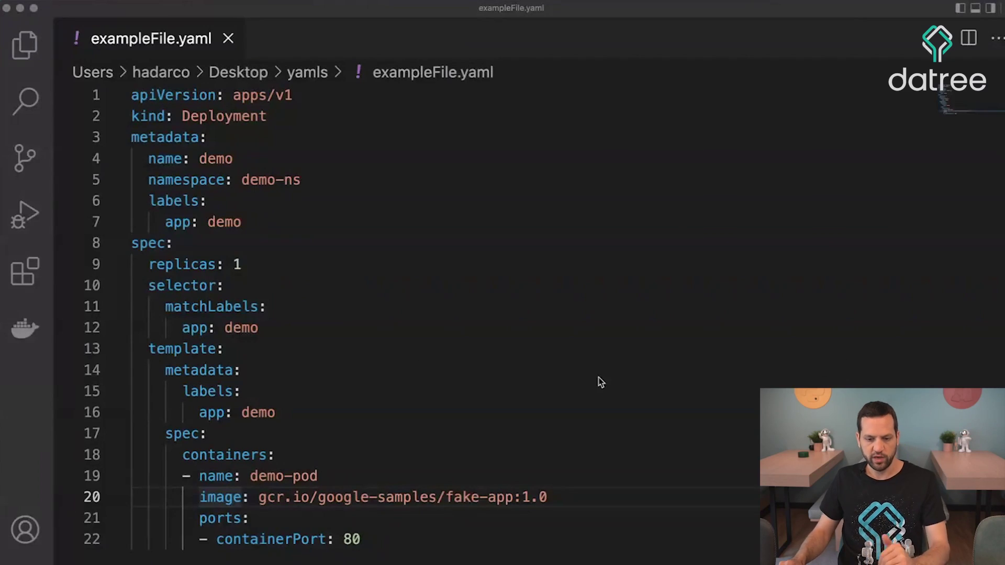
left_click(380, 264)
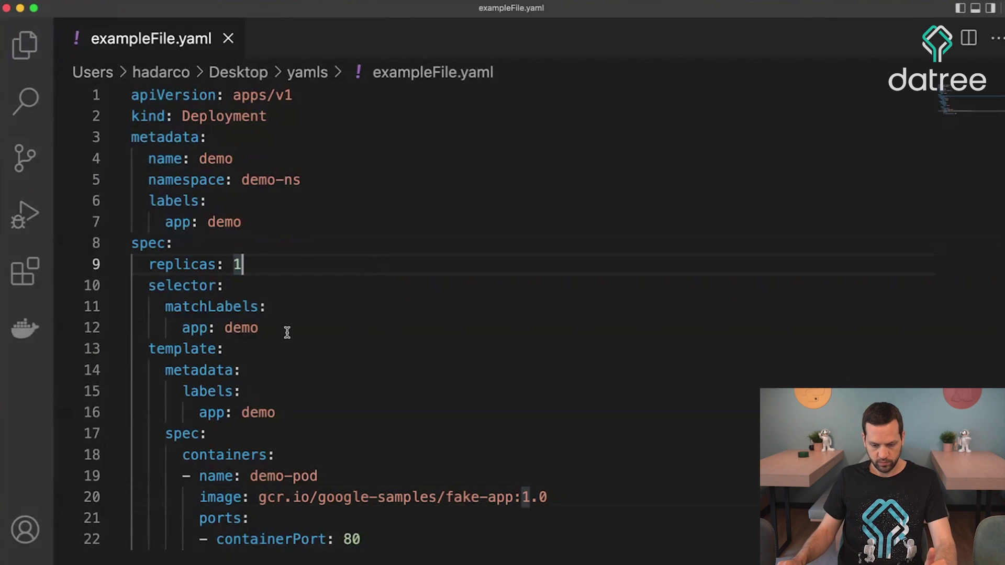
left_click(216, 455)
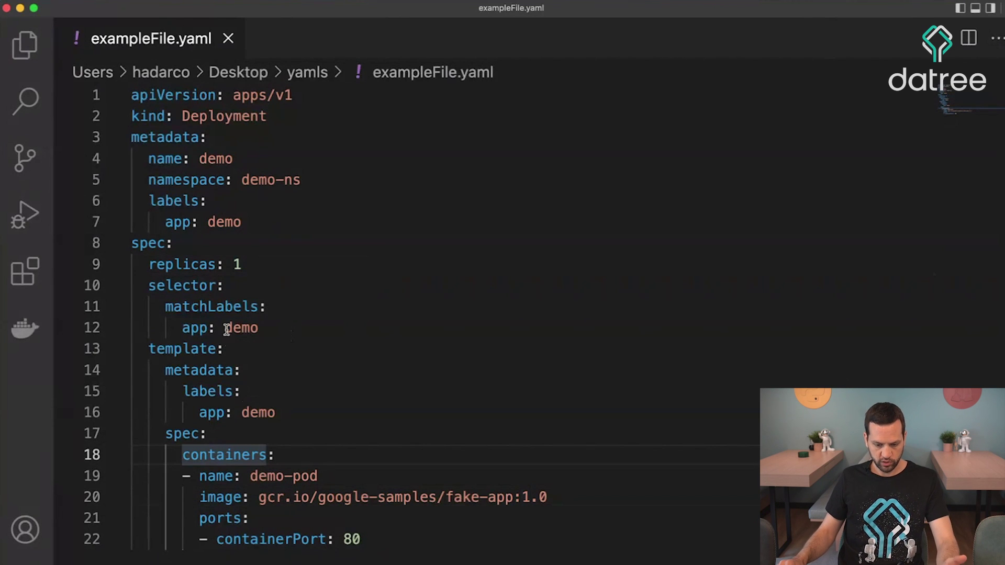
left_click_drag(259, 497, 547, 498)
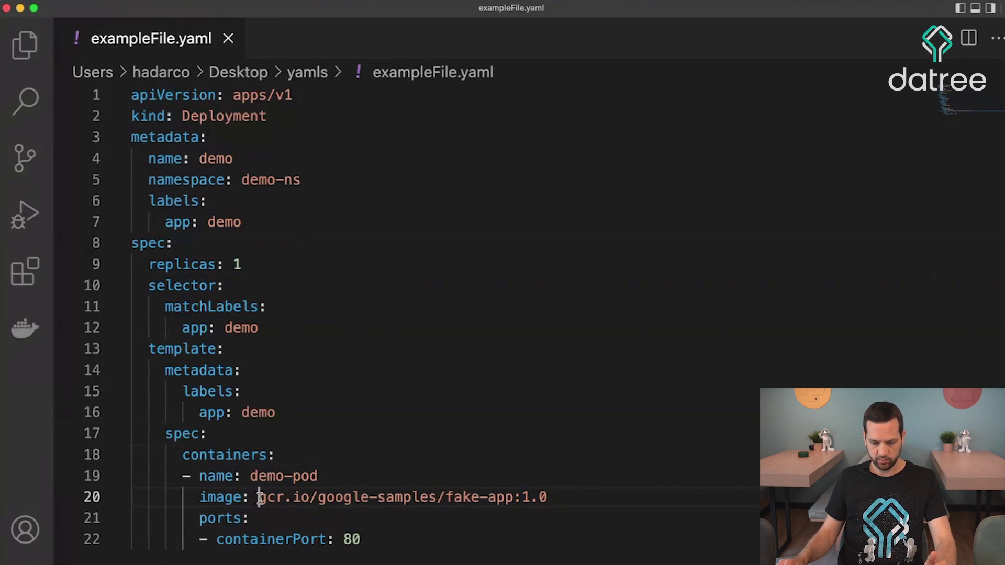
left_click(460, 497)
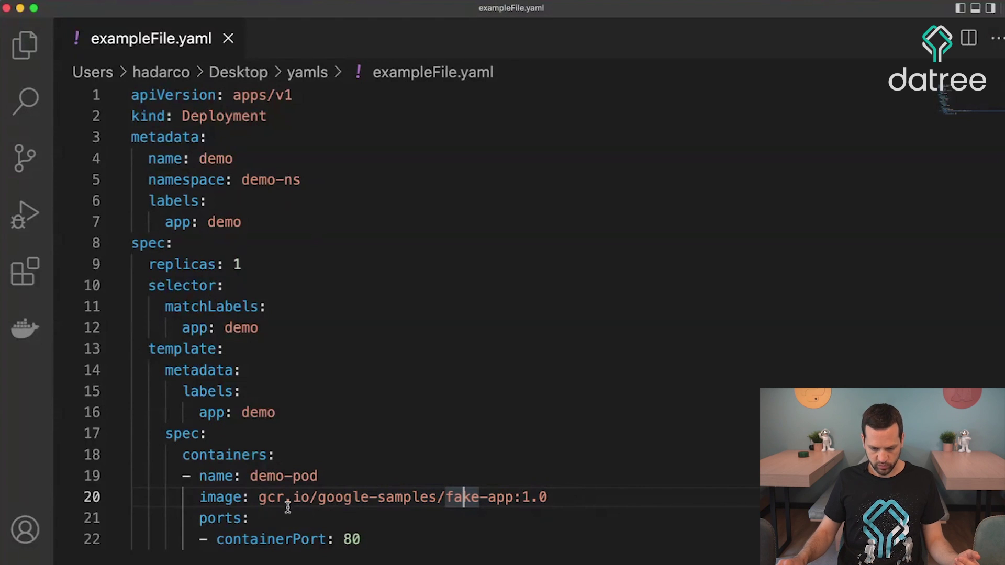
left_click_drag(260, 497, 312, 497)
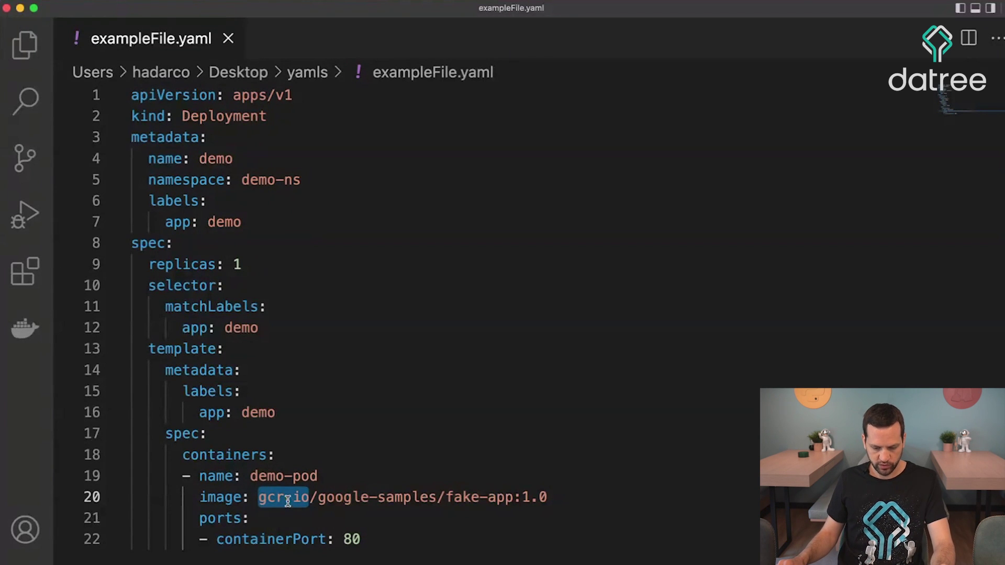
left_click(287, 500)
left_click_drag(317, 499, 437, 507)
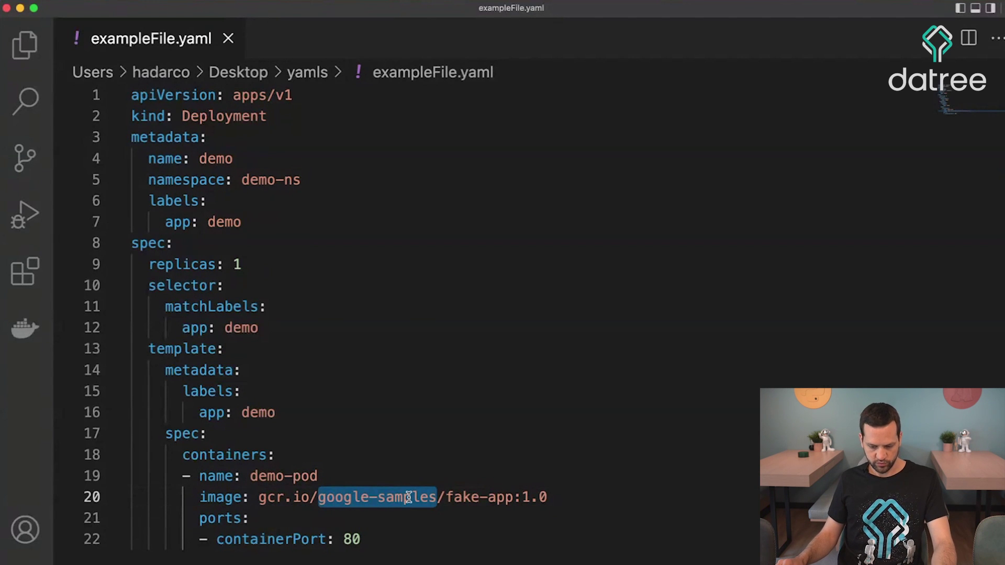
left_click_drag(447, 498, 562, 495)
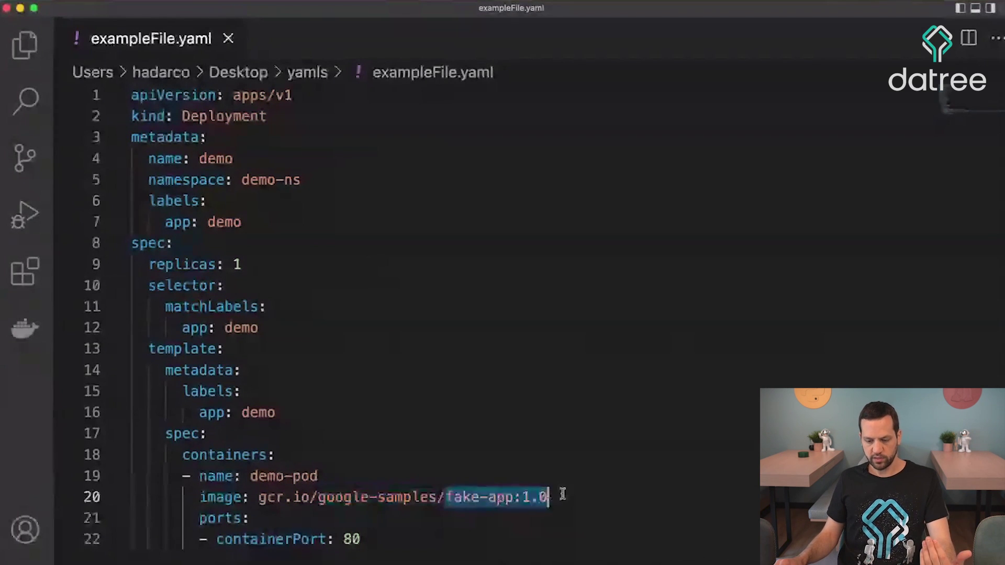
left_click(493, 498)
mouse_move(446, 498)
left_mouse_down()
mouse_move(504, 508)
mouse_move(515, 495)
mouse_move(550, 496)
left_mouse_up()
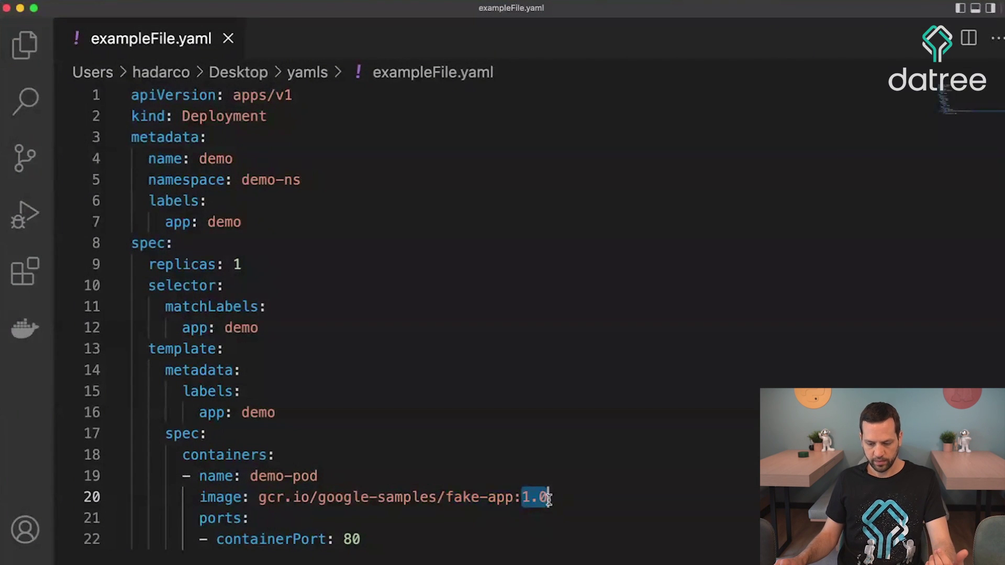
left_click(553, 497)
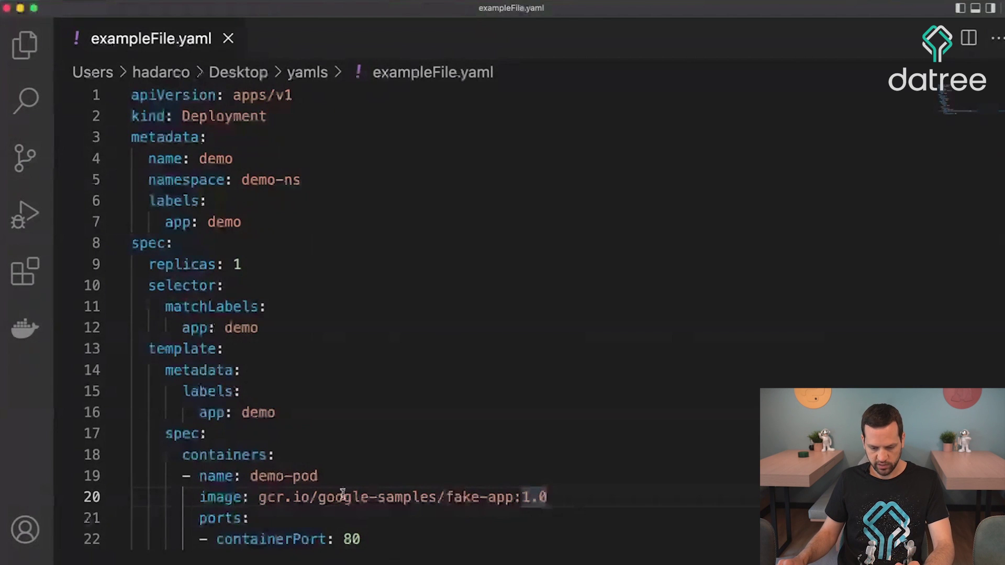
left_click_drag(259, 497, 315, 500)
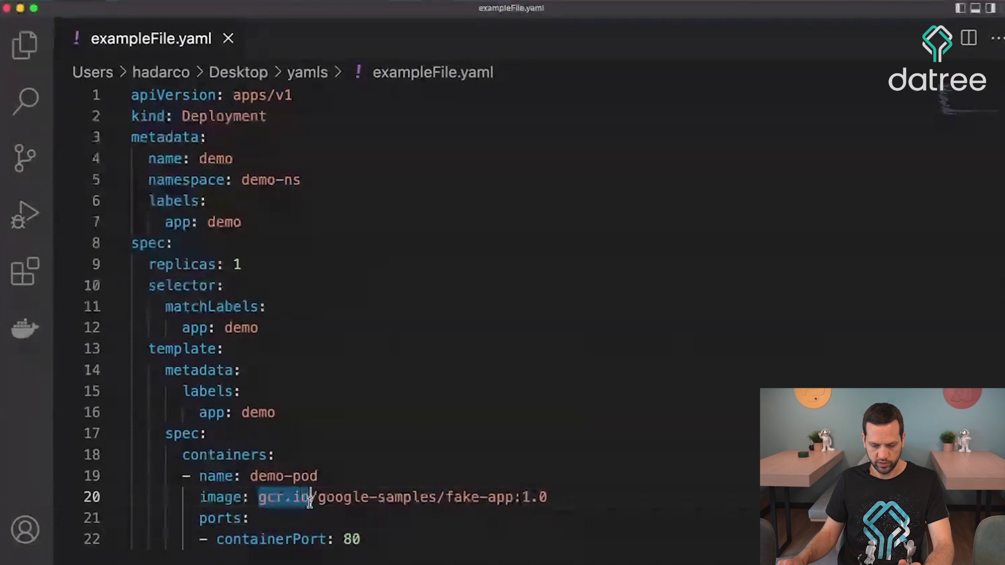
left_click(361, 497)
left_click(445, 496)
left_click_drag(445, 497, 508, 499)
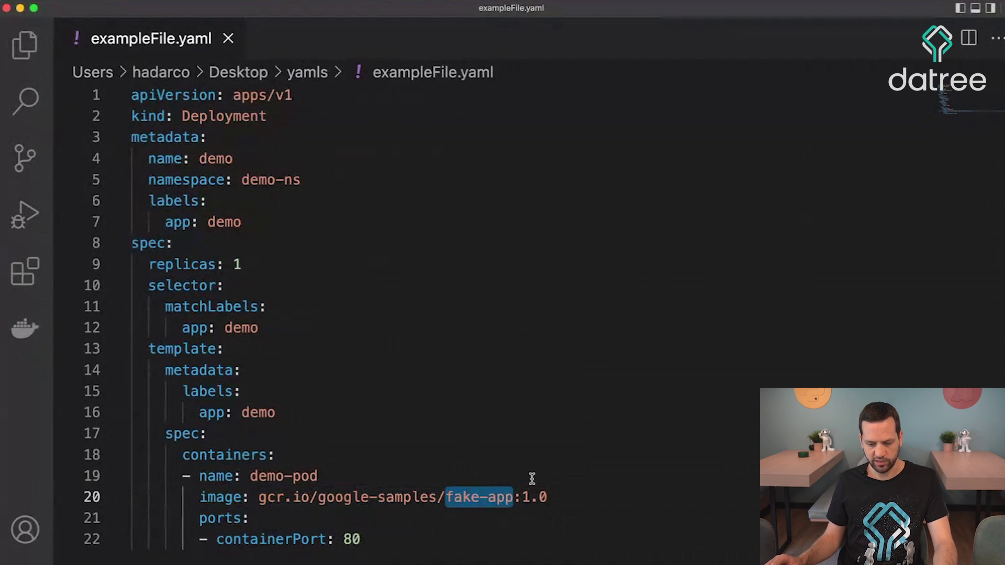
left_click(564, 497)
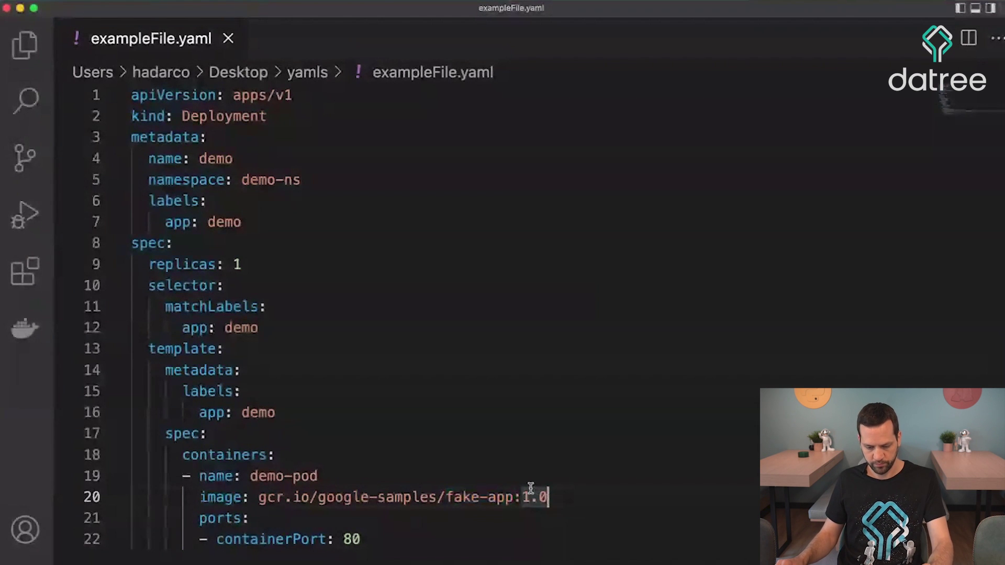
key("Up")
key("Up")
key("Up")
key("Up")
key("Up")
left_click(358, 330)
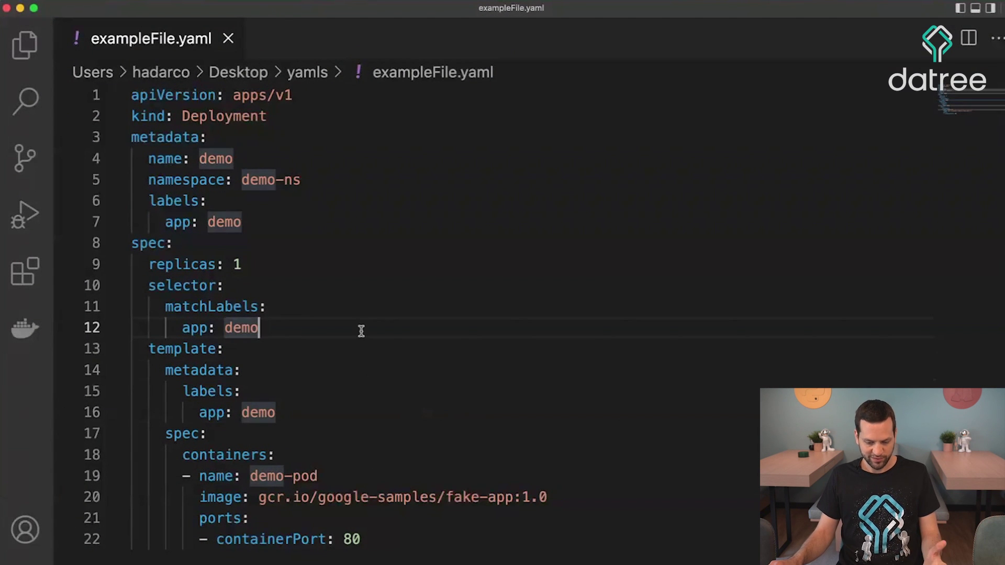
Apply exampleFile.yaml and list the demo-ns pods, which show ErrImagePull.
key("super+Tab")
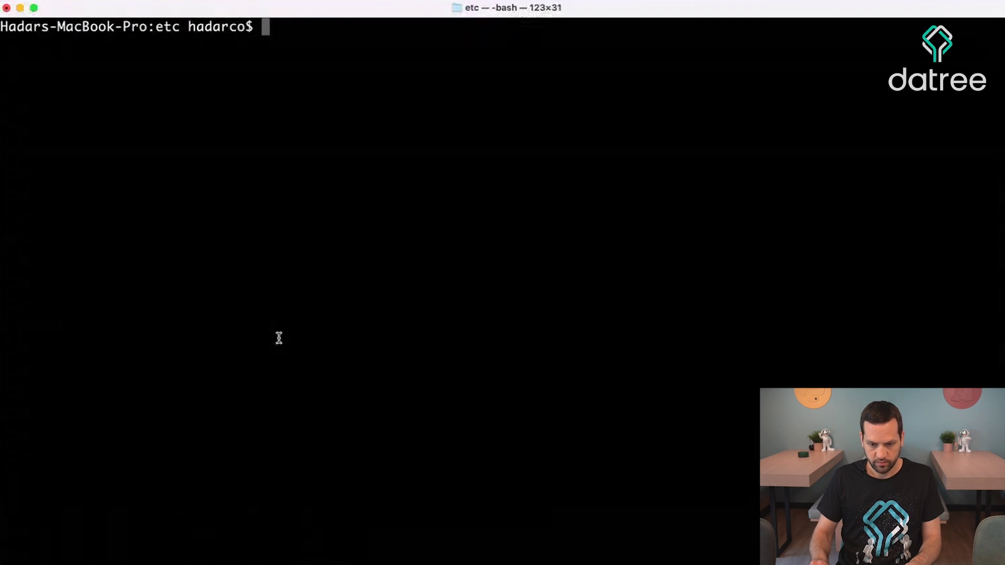
key("Up")
key("Up")
key("Return")
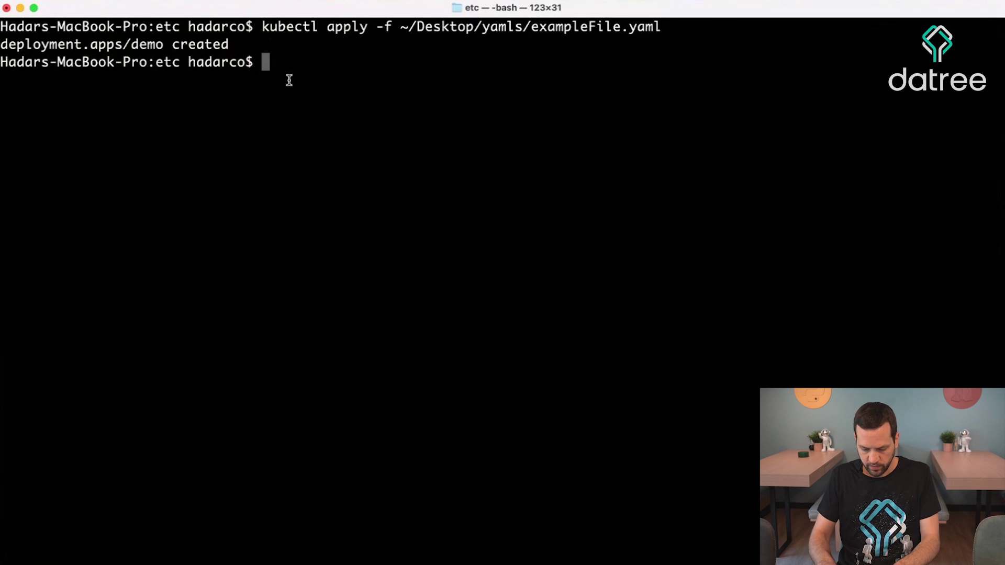
type("kubectl ")
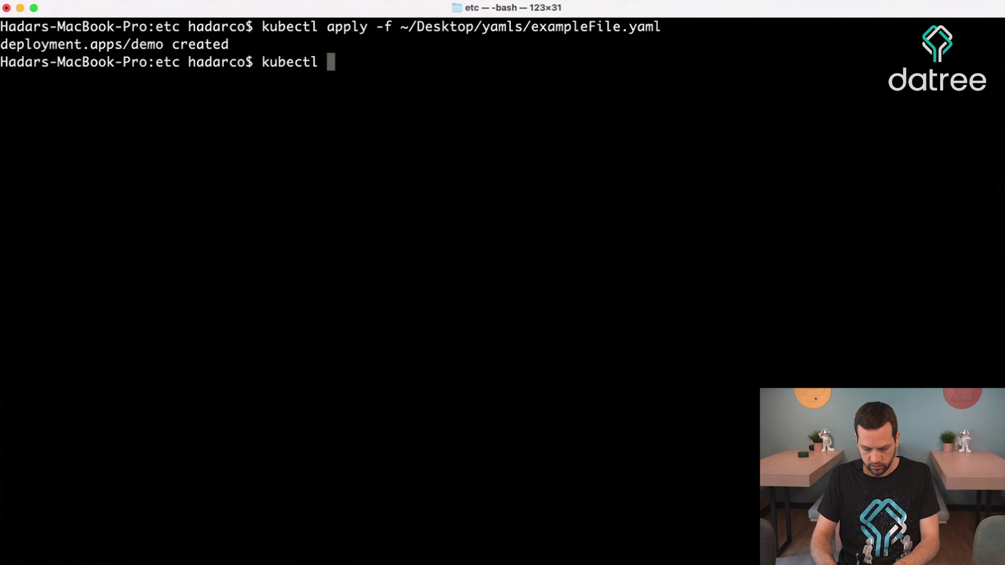
type("get pods ")
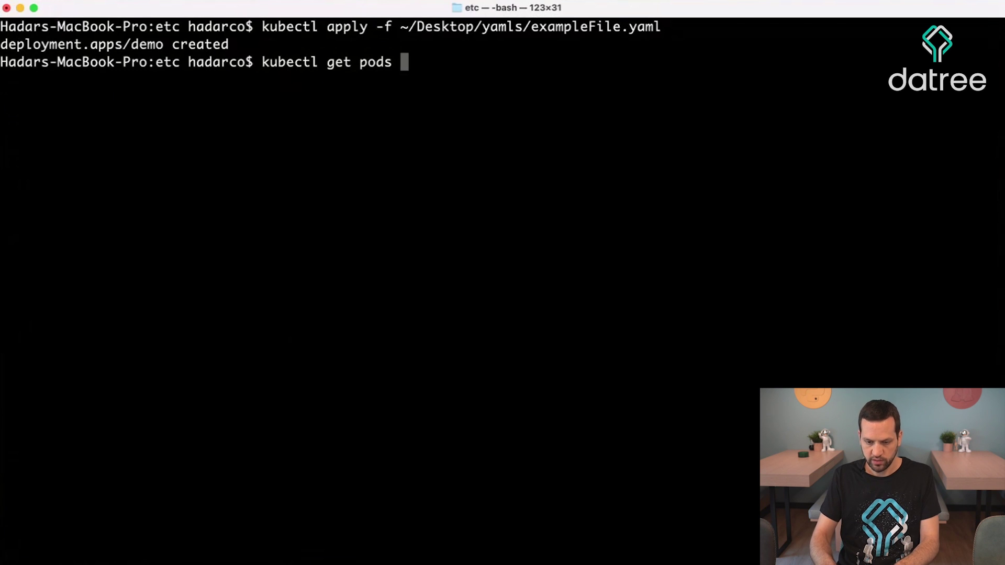
type("-n")
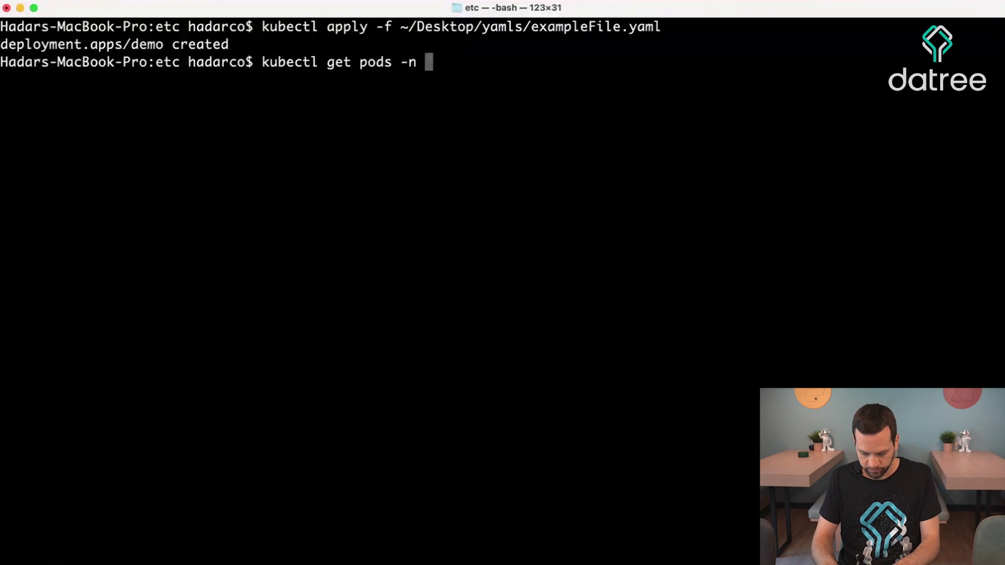
type(" demo-ns")
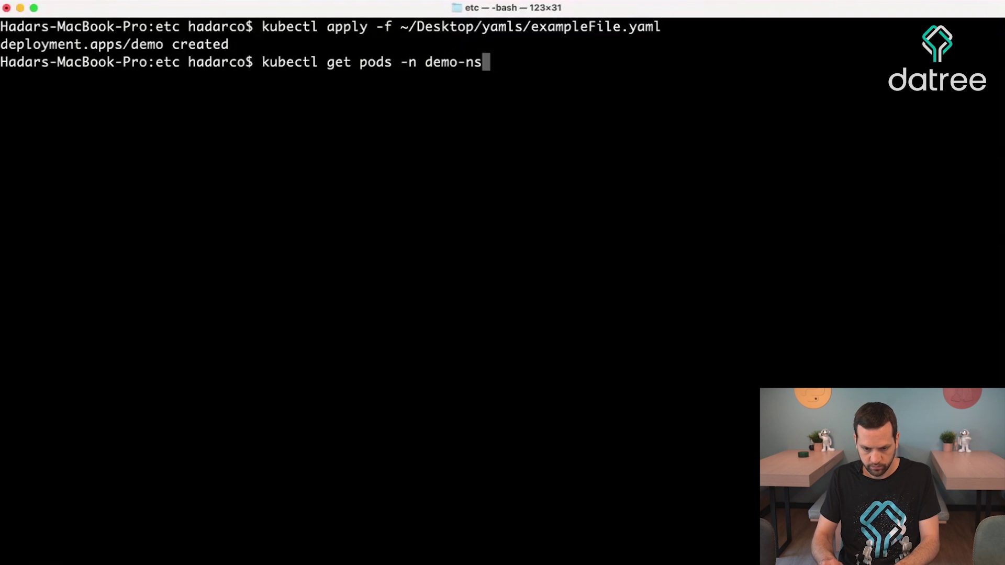
key("Return")
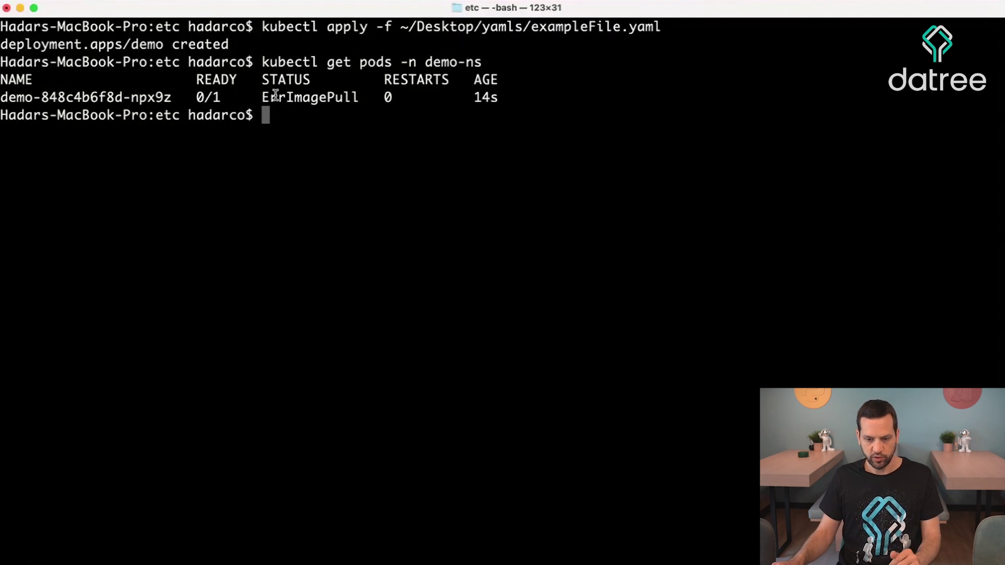
double_click(321, 95)
left_click(298, 96)
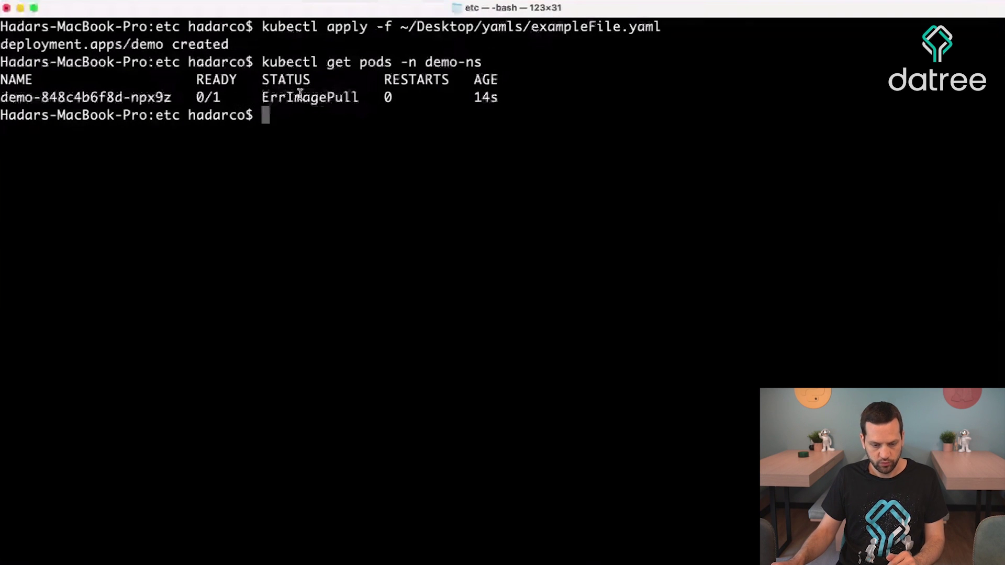
Copy the failing pod's name and describe it in demo-ns to see the pull-failure events.
left_click_drag(4, 96, 167, 97)
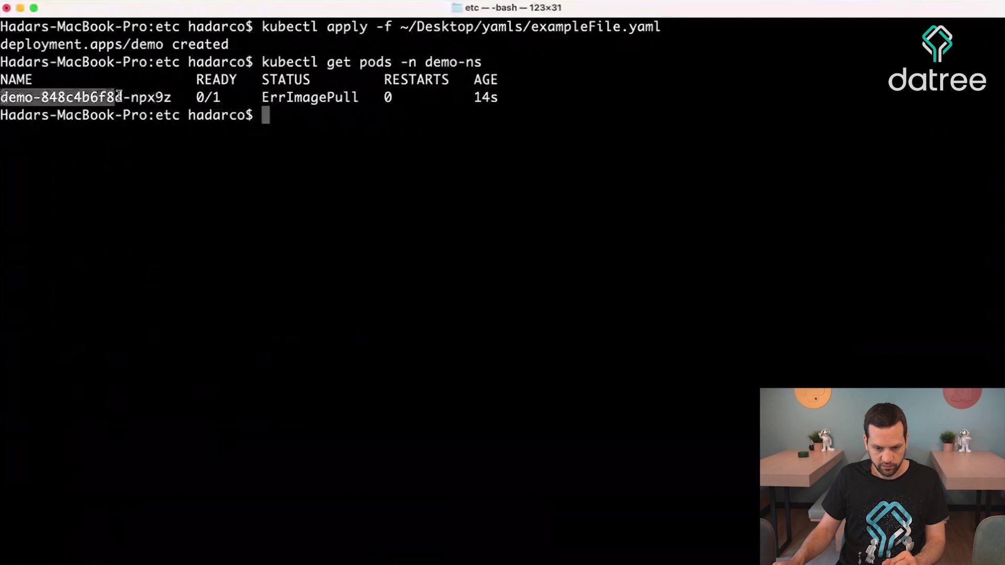
right_click(125, 95)
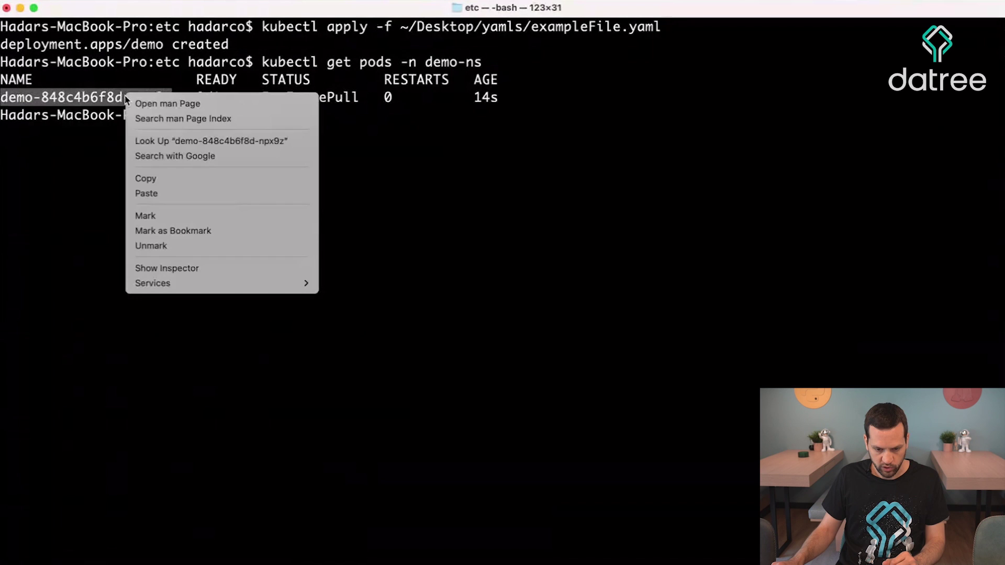
left_click(161, 184)
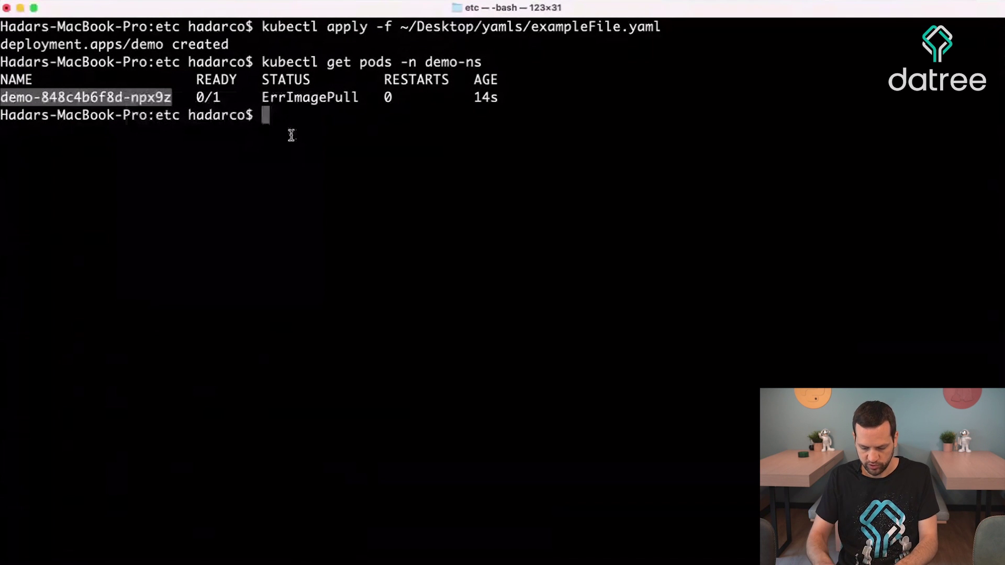
type("kubect")
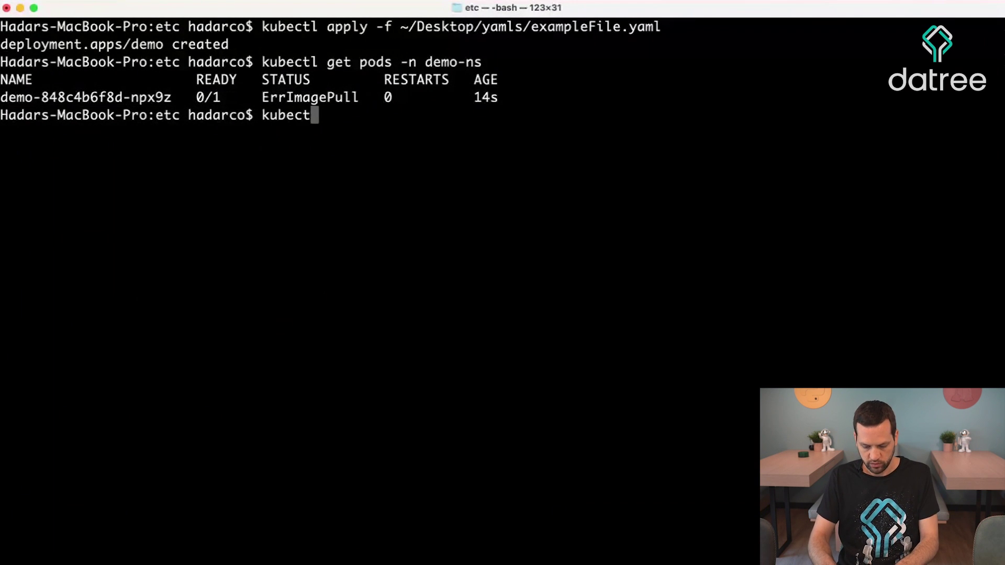
type("l describe")
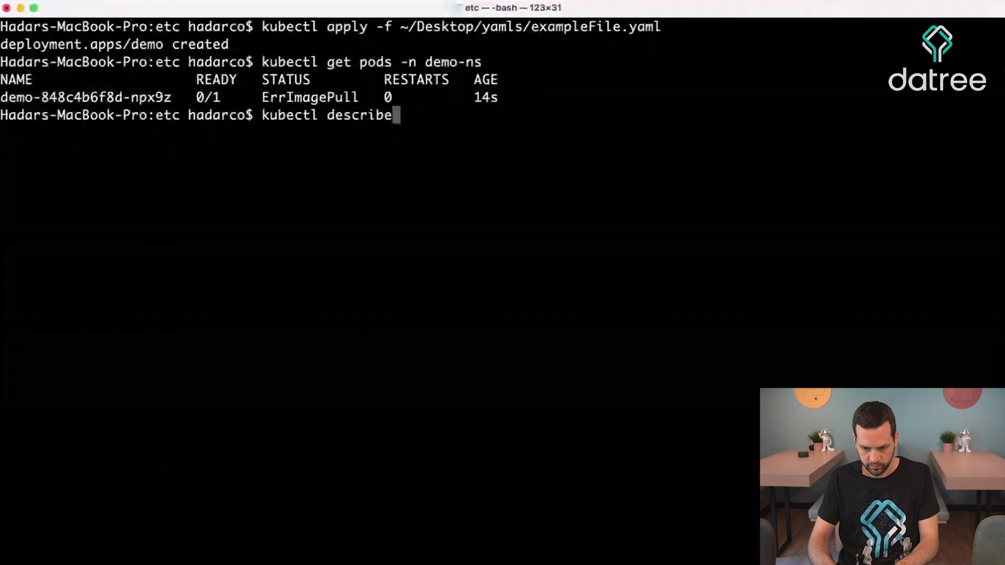
type(" pod")
key("super+v")
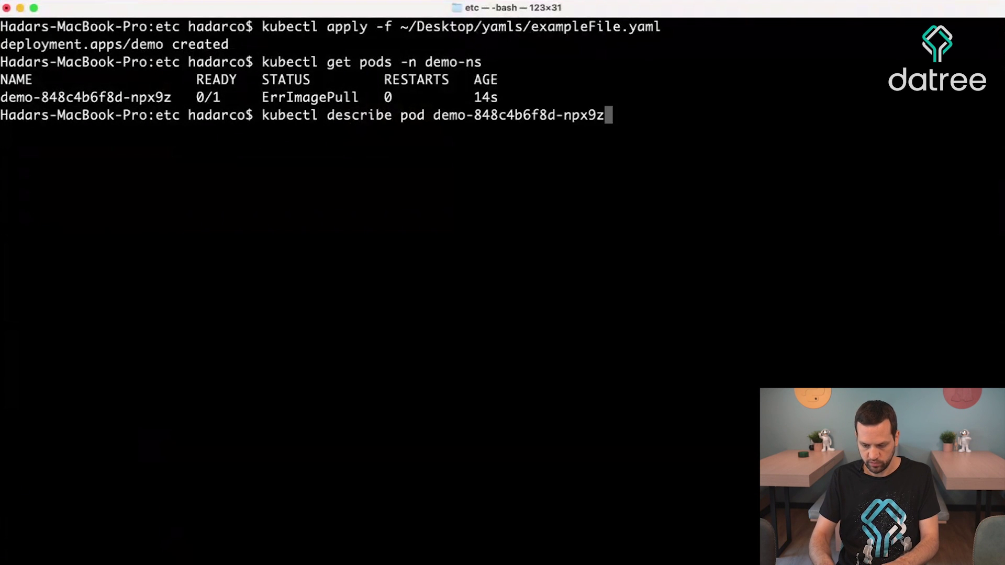
type("-n ")
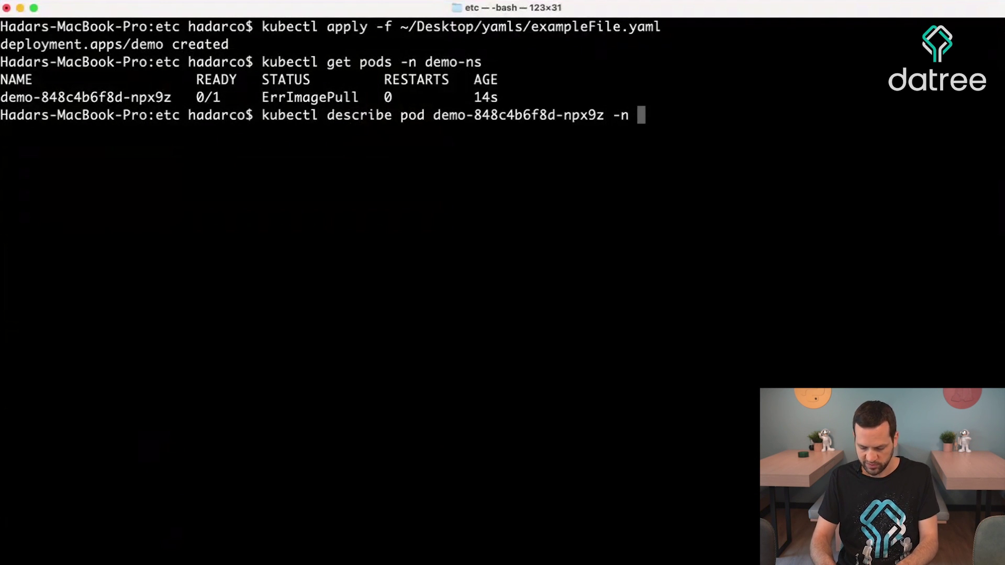
type("demo-ns")
key("Return")
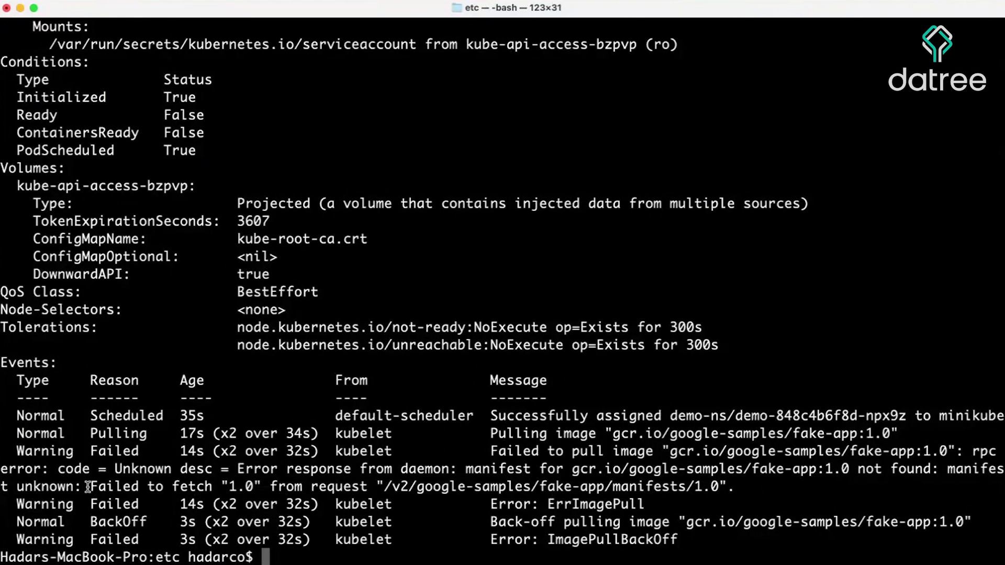
left_click_drag(89, 487, 590, 487)
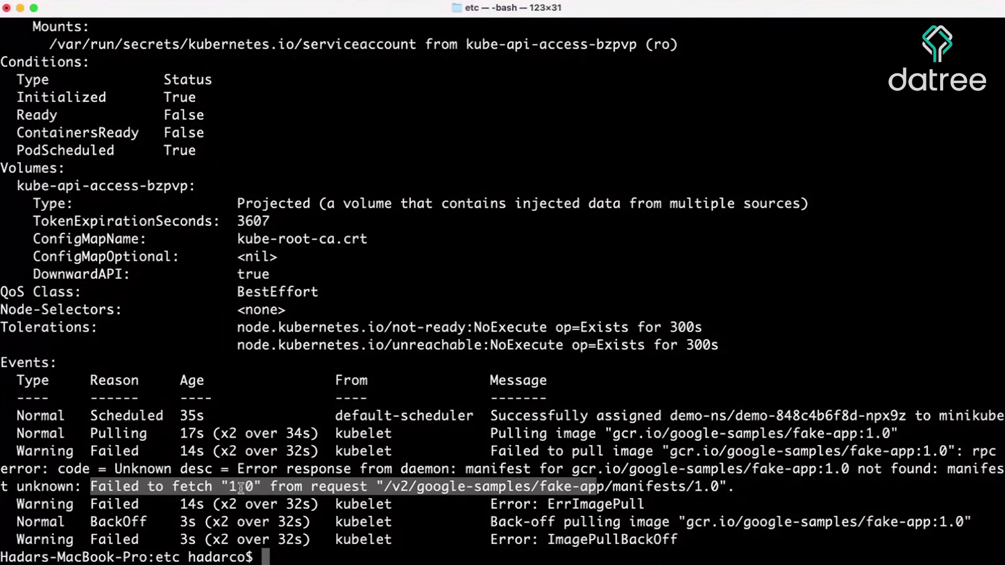
left_click(555, 487)
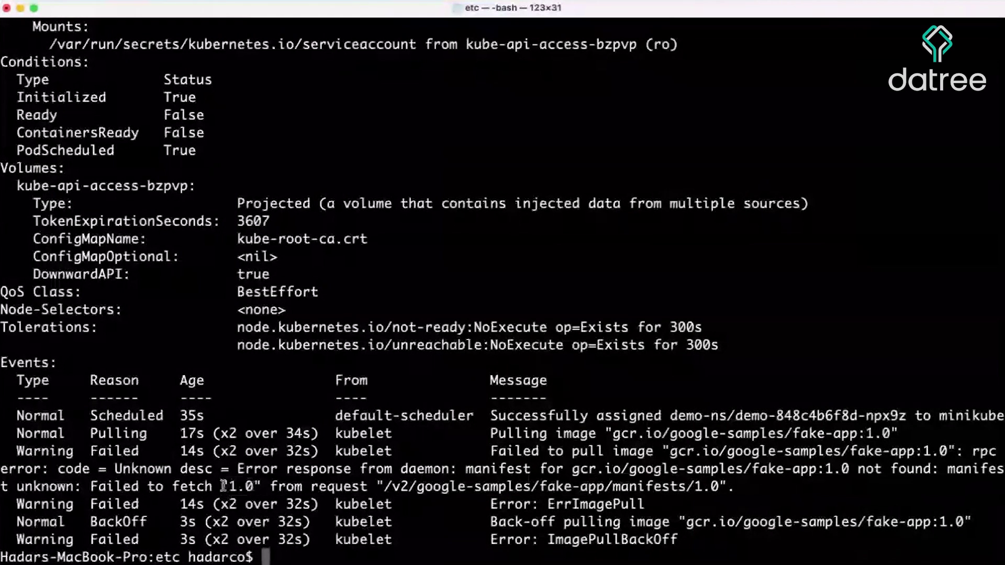
left_click_drag(222, 487, 263, 487)
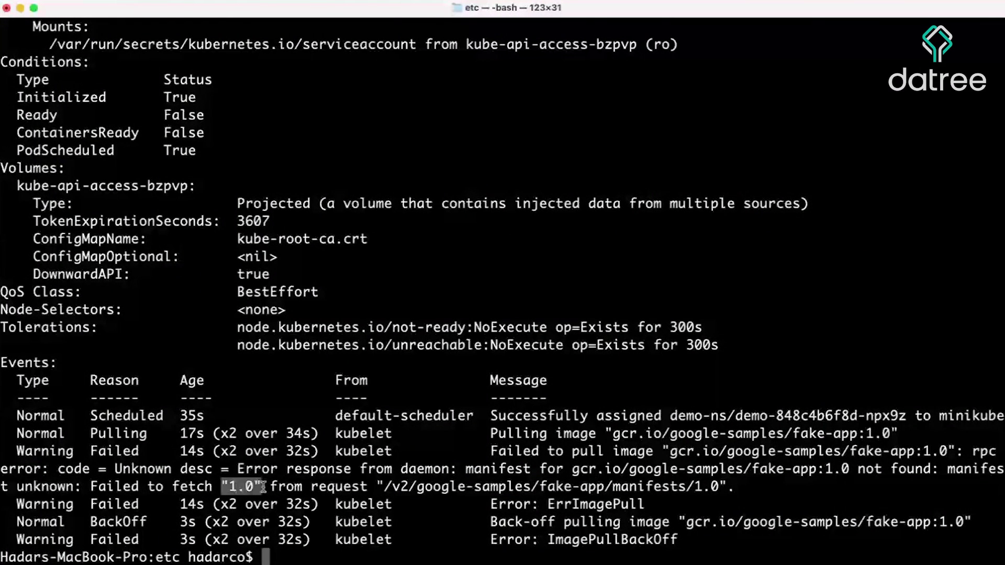
left_click(231, 487)
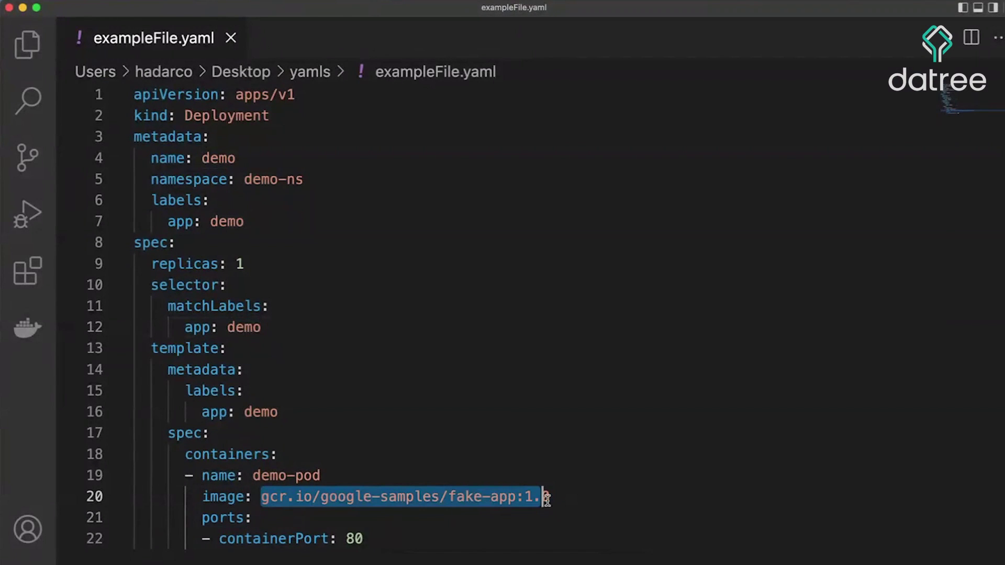
Replace the image with gcr.io/samples/hello-app:1.0 and save exampleFile.yaml.
key("super+v")
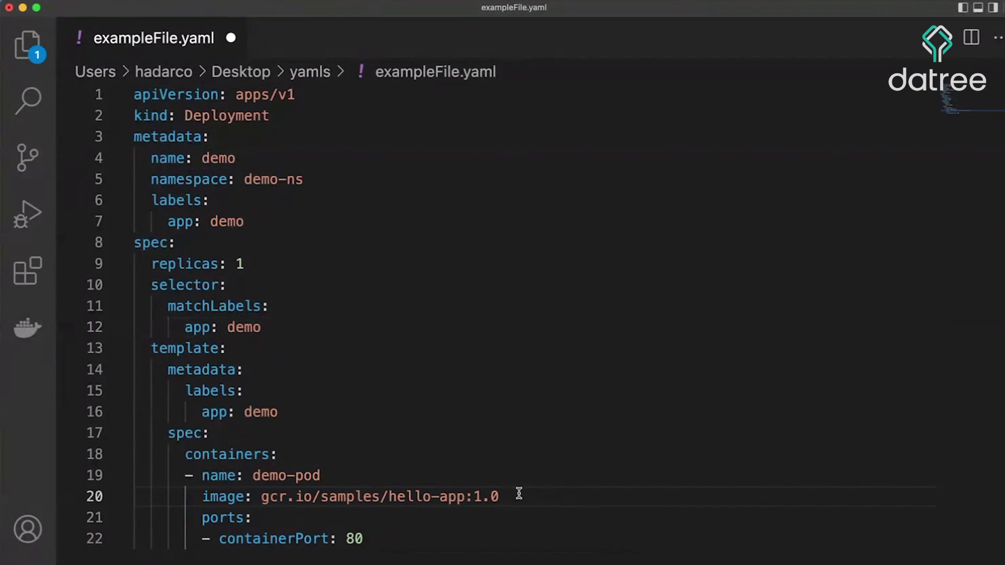
key("super+s")
left_click_drag(257, 500, 311, 497)
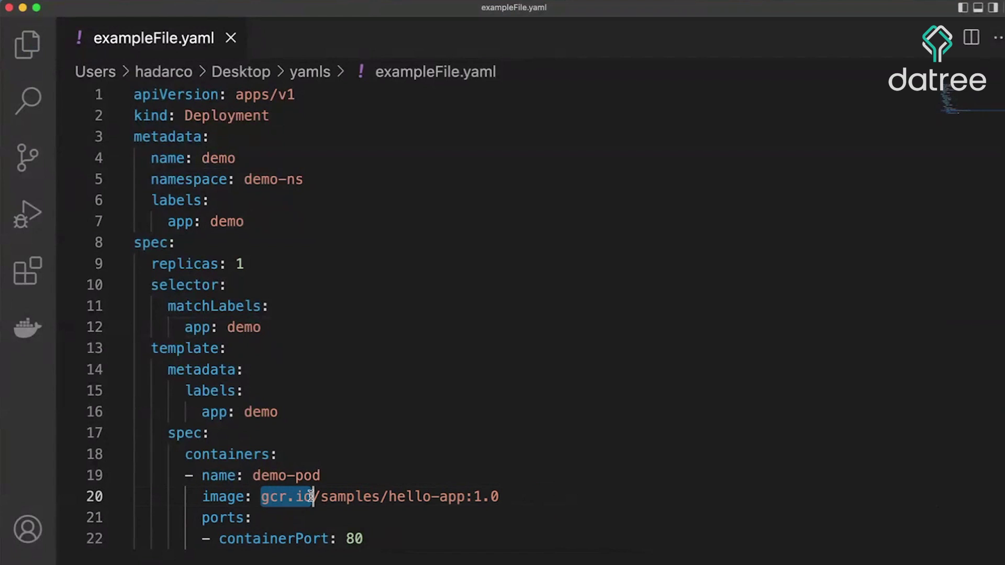
Delete the demo deployment with kubectl delete -f exampleFile.yaml.
left_click(358, 497)
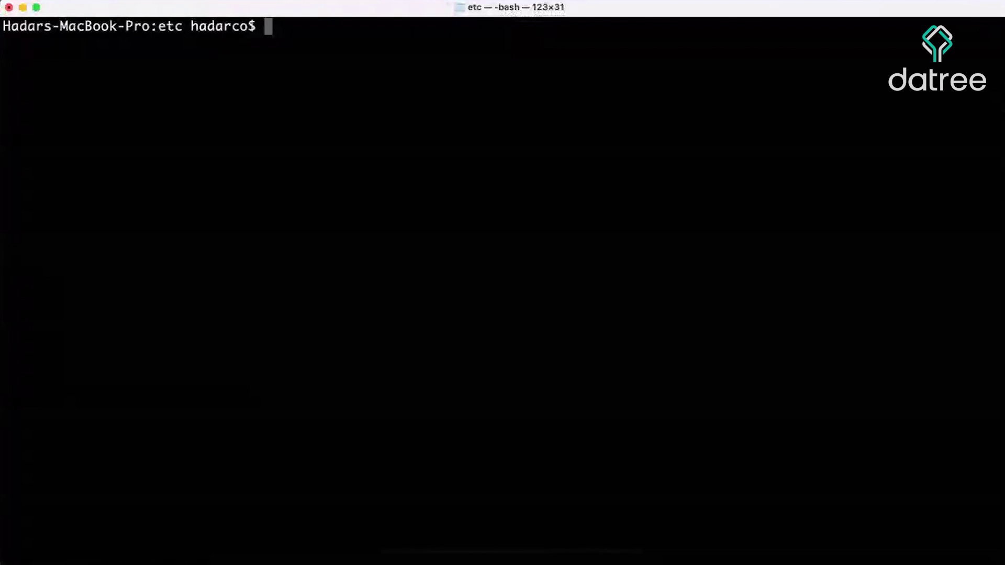
type("kubectl delete -f ~/Desktop/yamls/exampleFile.yaml")
key("Return")
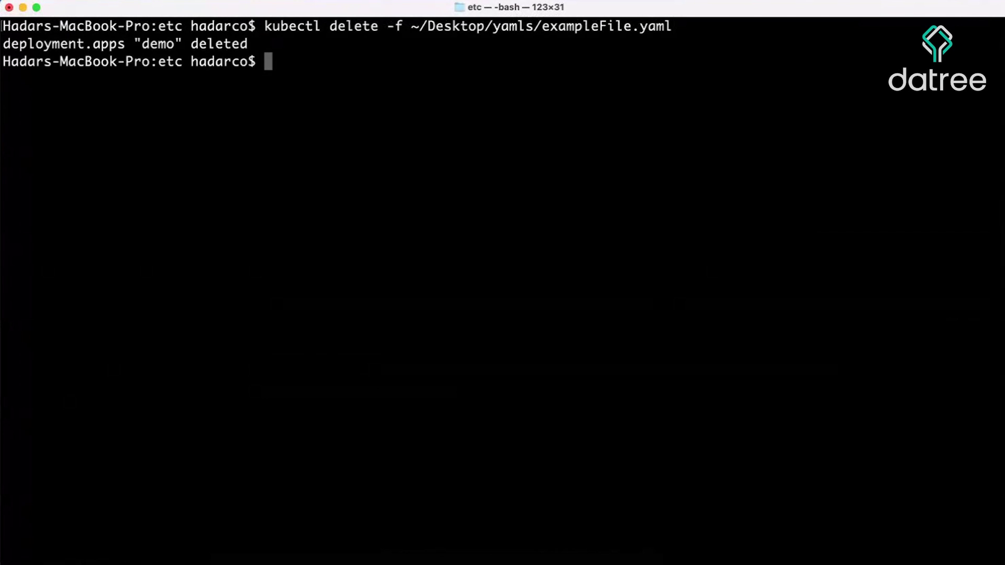
key("Up")
key("Up")
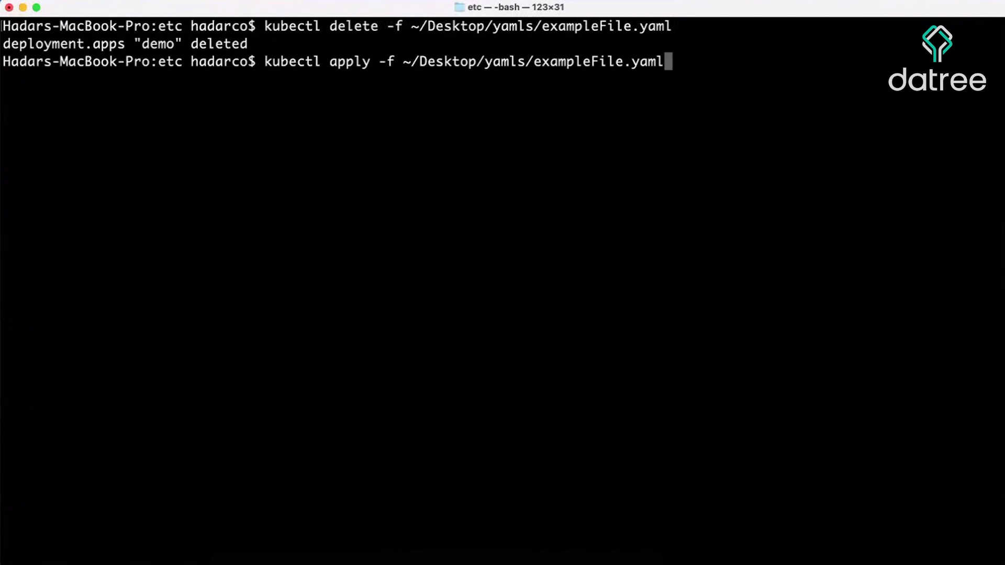
Re-apply exampleFile.yaml and list the pods in demo-ns.
key("Return")
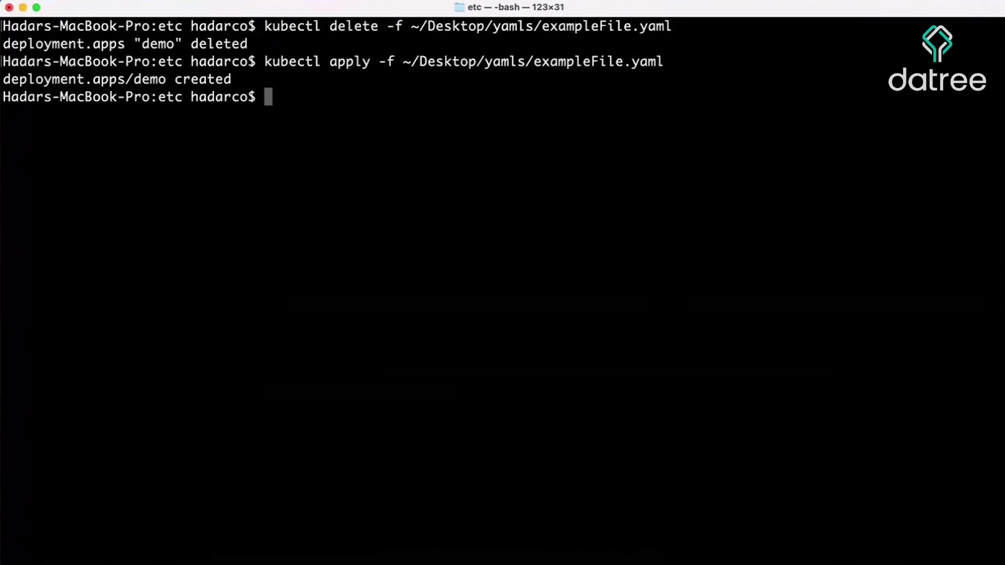
key("Up")
key("Up")
key("Down")
key("Down")
key("Up")
key("Up")
key("Up")
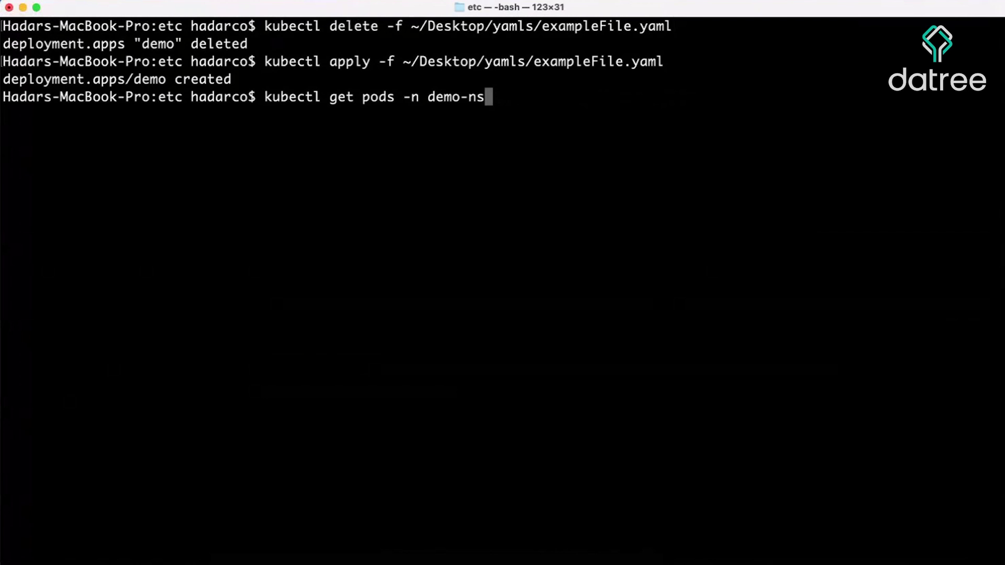
key("Return")
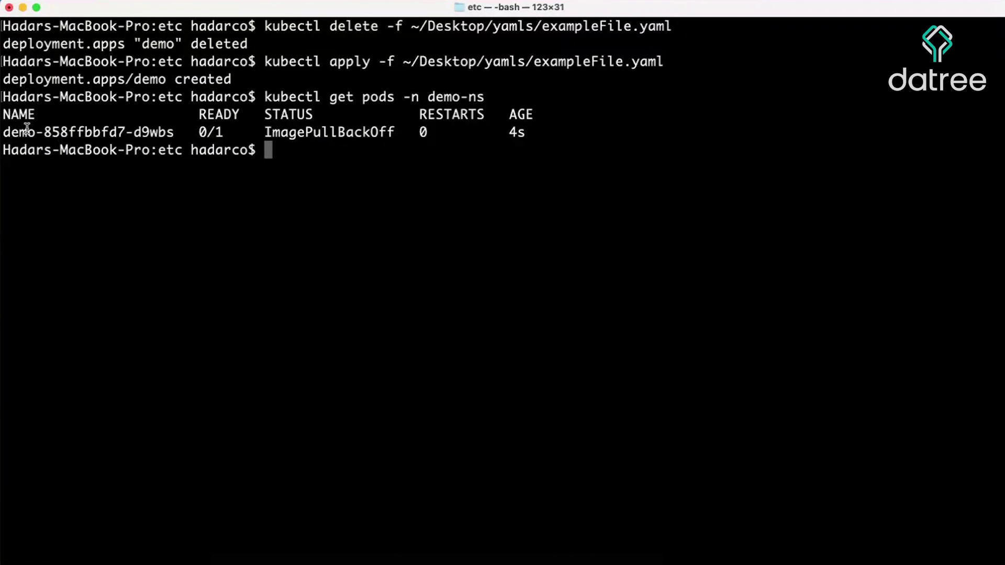
Describe the new demo pod, which shows ImagePullBackOff for hello-app:1.0.
left_click_drag(4, 132, 173, 133)
key("super+c")
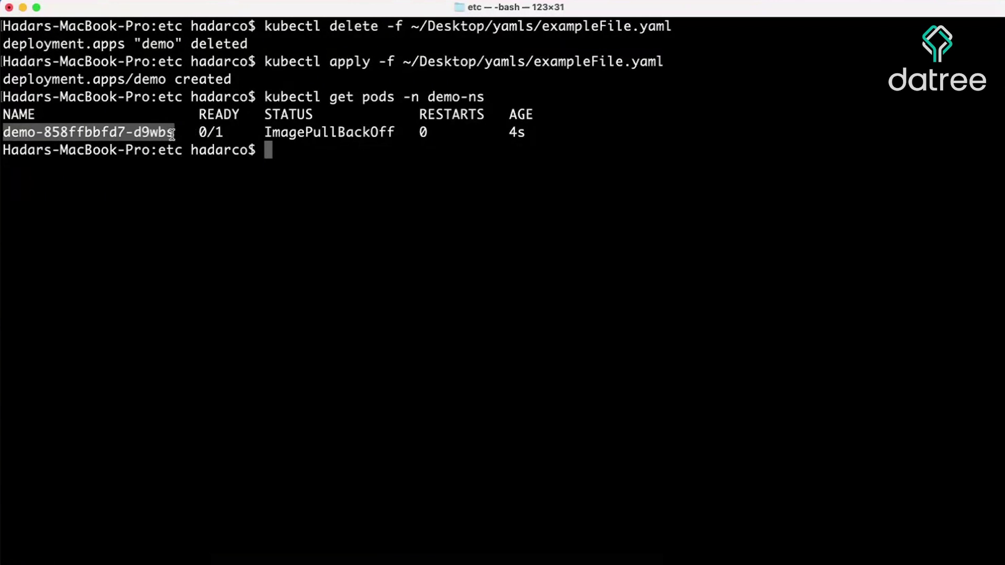
left_click(327, 206)
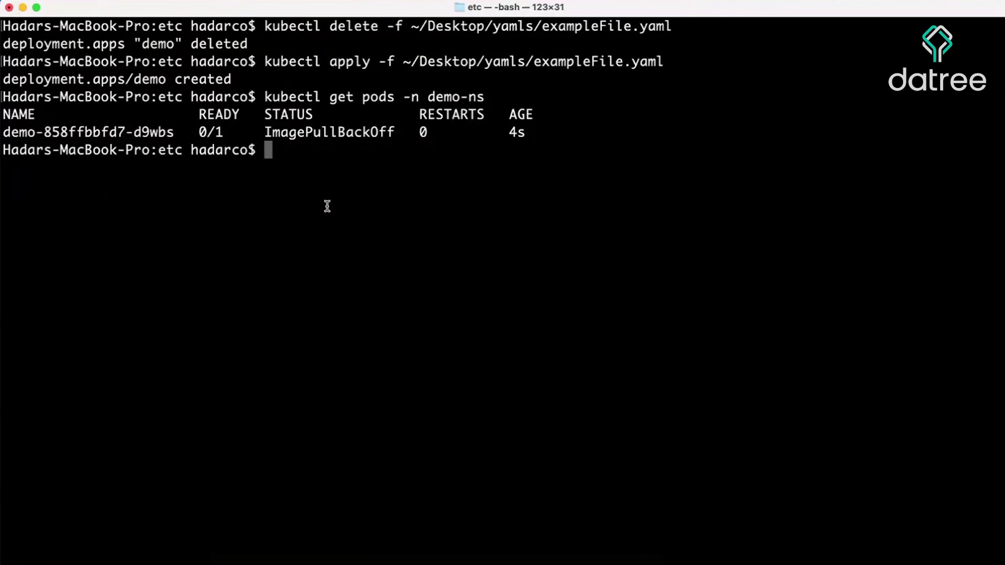
type("kubectl de")
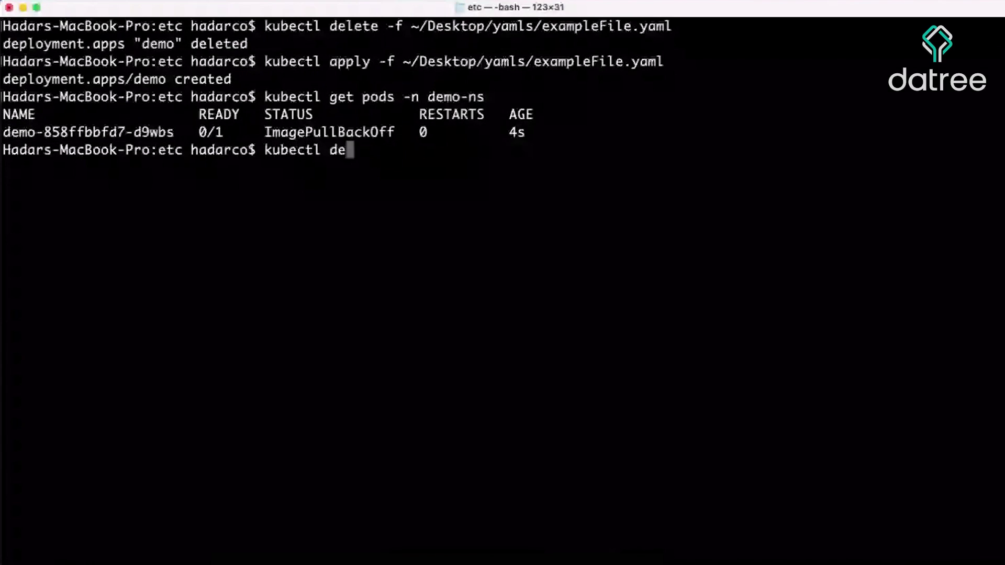
type("scribe pod")
key("super+v")
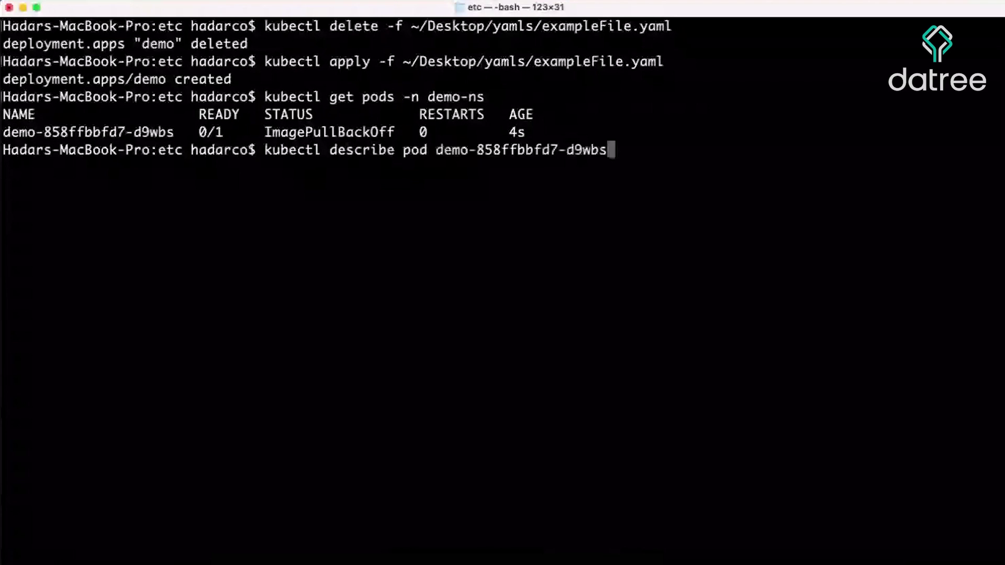
type("-n demo-")
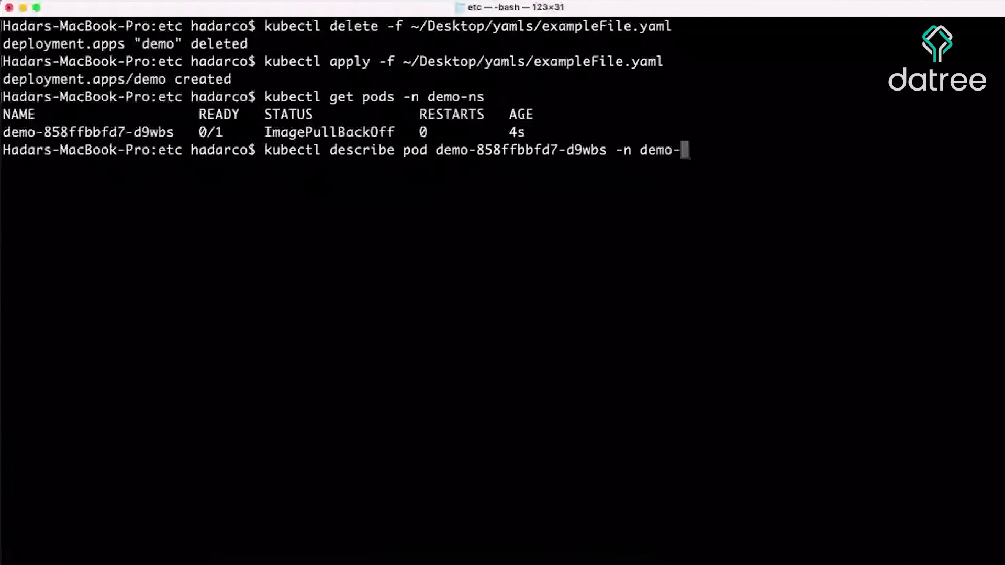
type("ns")
key("Return")
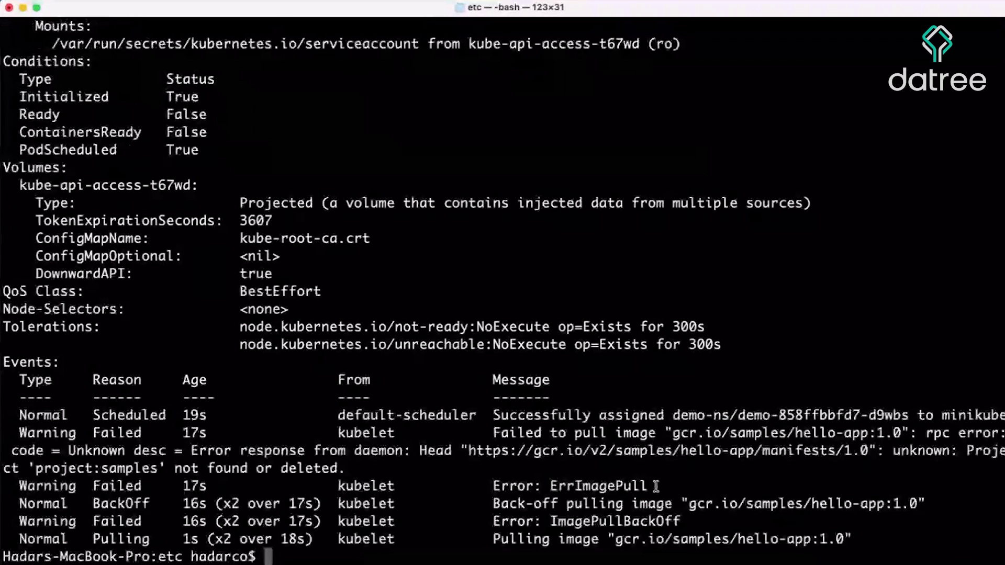
double_click(923, 451)
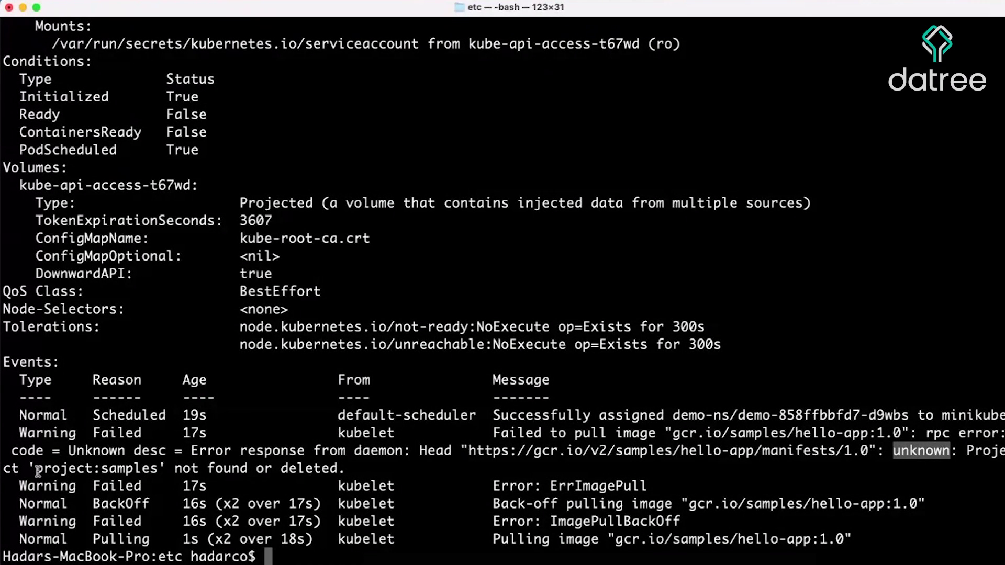
double_click(118, 468)
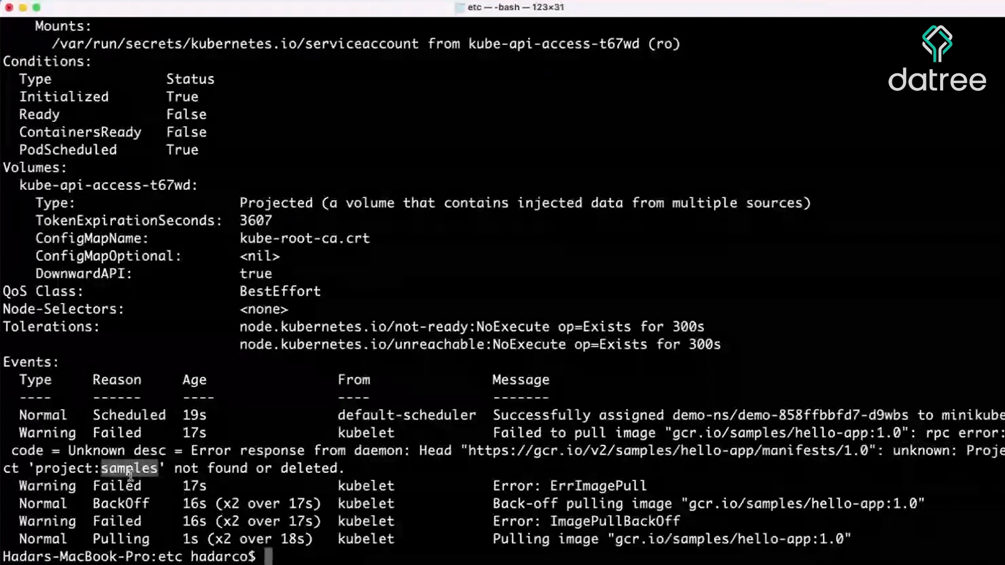
left_click(131, 470)
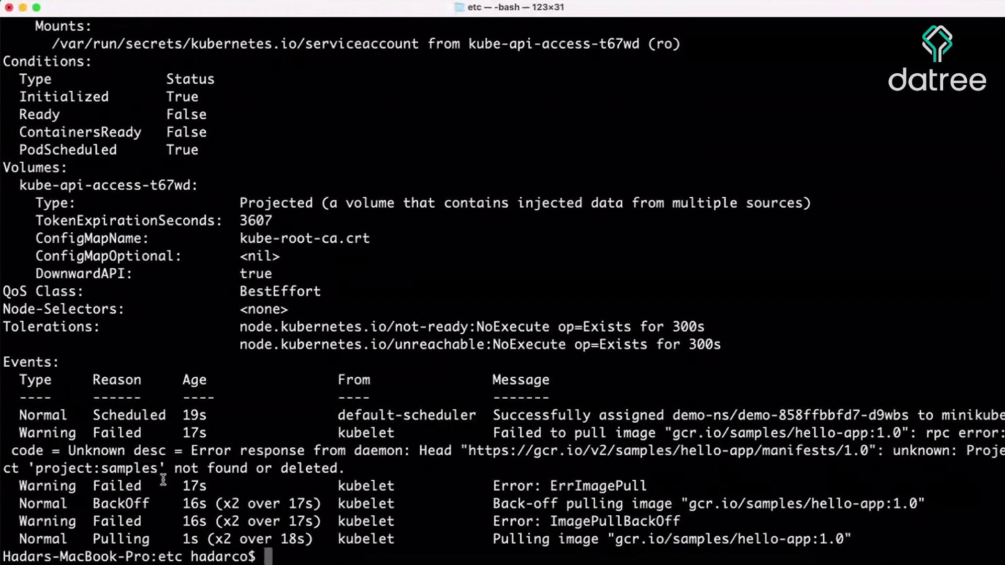
type("clear")
Clear the terminal and delete the demo deployment from exampleFile.yaml.
key("Return")
key("Up")
key("Up")
key("Up")
key("Up")
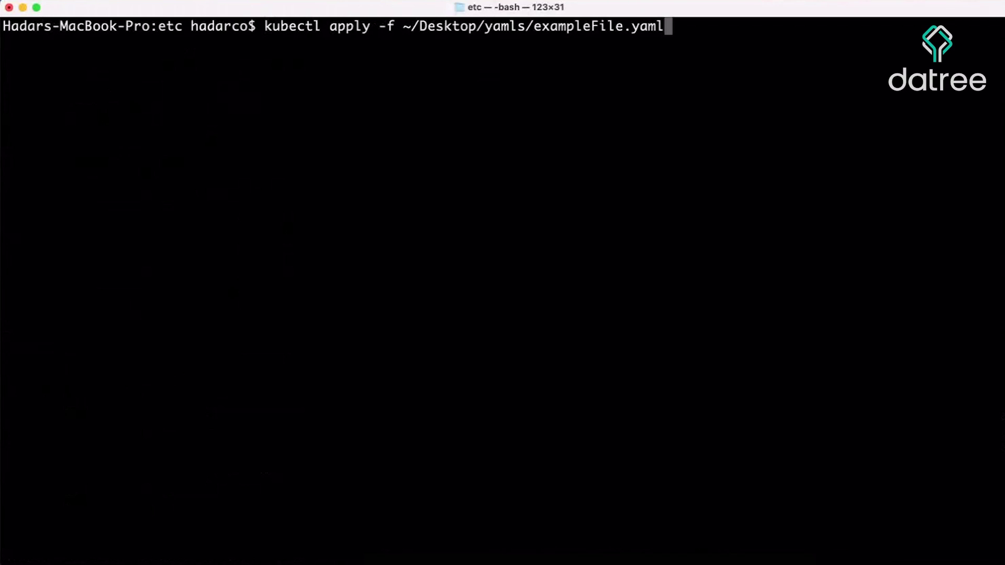
key("Up")
key("Return")
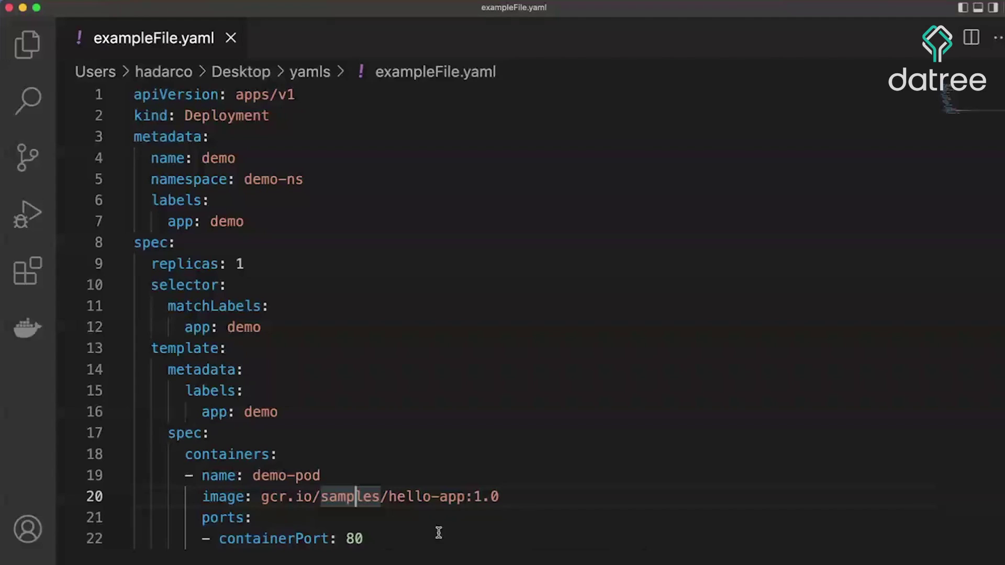
Change line 20's image to wrong-registry.io/google-samples/hello-app:1.0.
left_click_drag(261, 502, 498, 504)
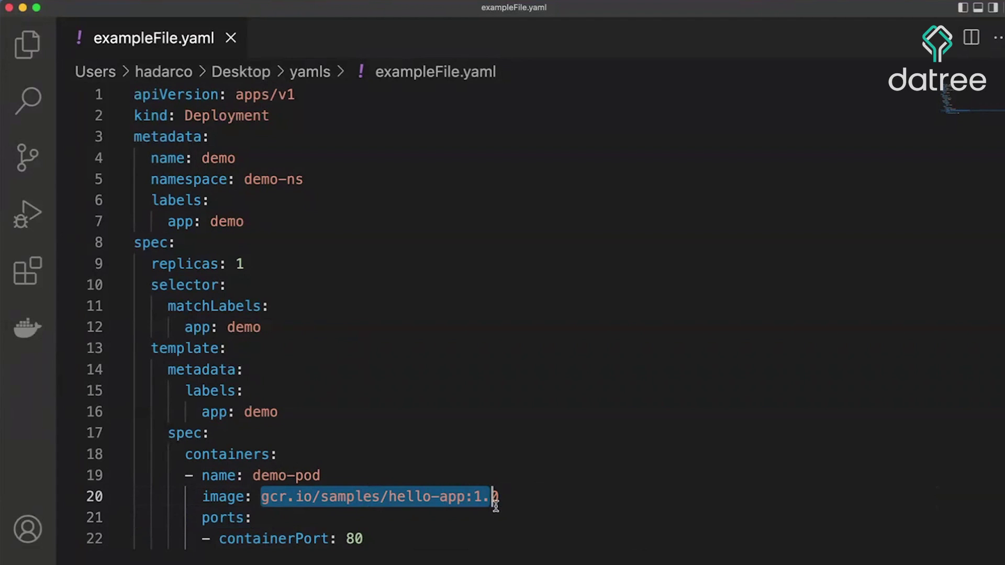
type("wrong-registry.io/google-samples/hello-app:1.0")
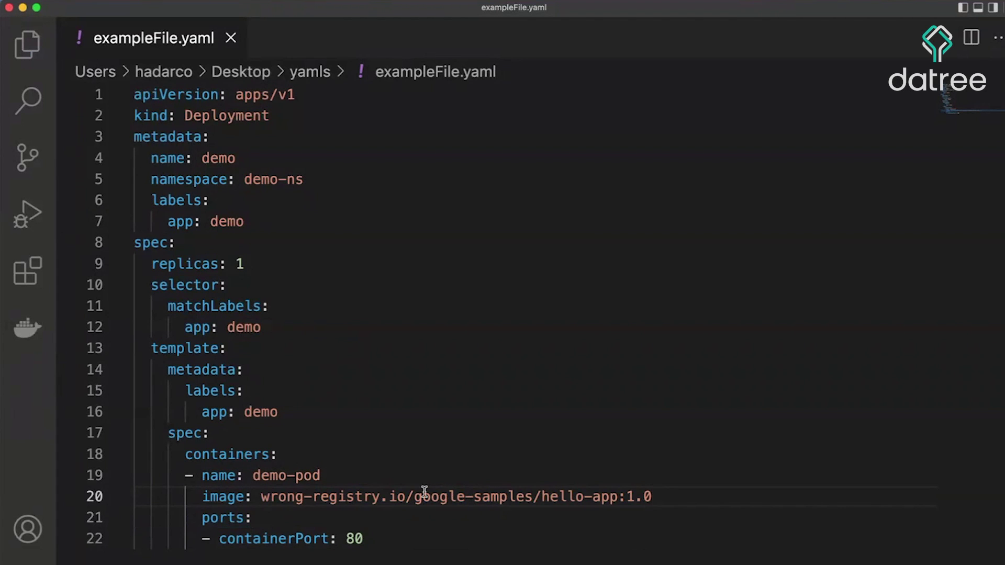
left_click(414, 497)
left_click_drag(414, 497, 652, 497)
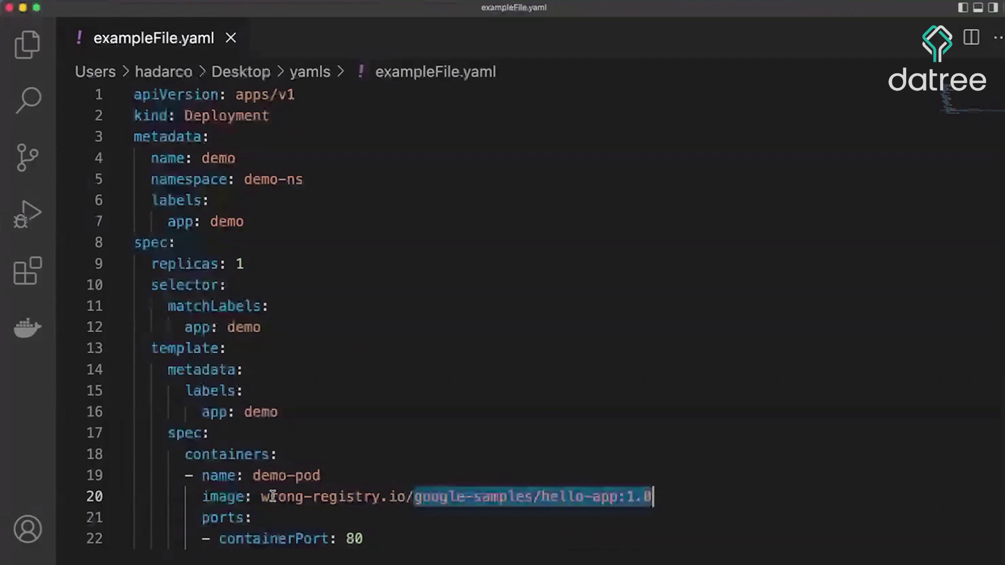
left_click_drag(262, 497, 382, 497)
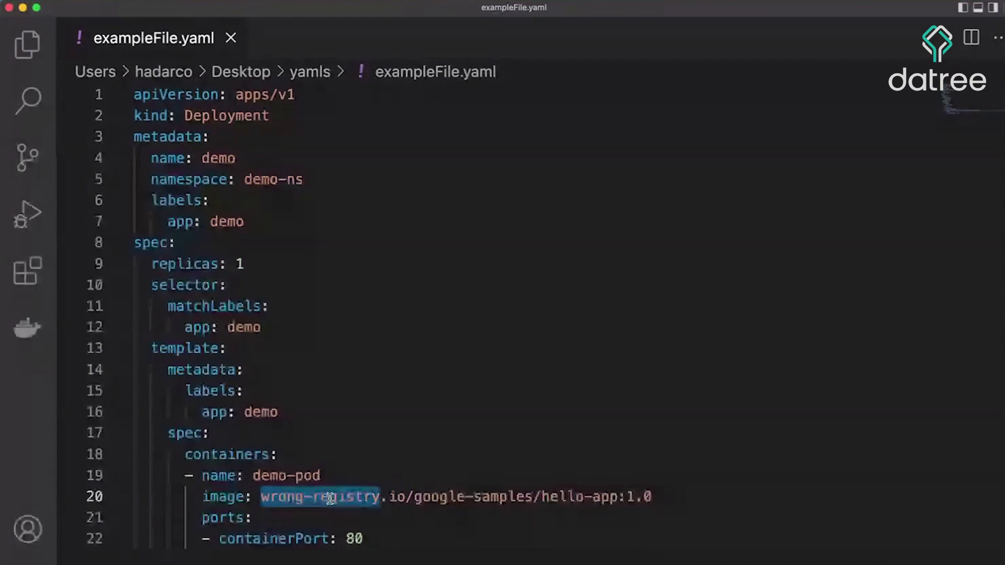
left_click(323, 497)
Recreate the demo deployment from the file and list the demo-ns pods.
key("Up")
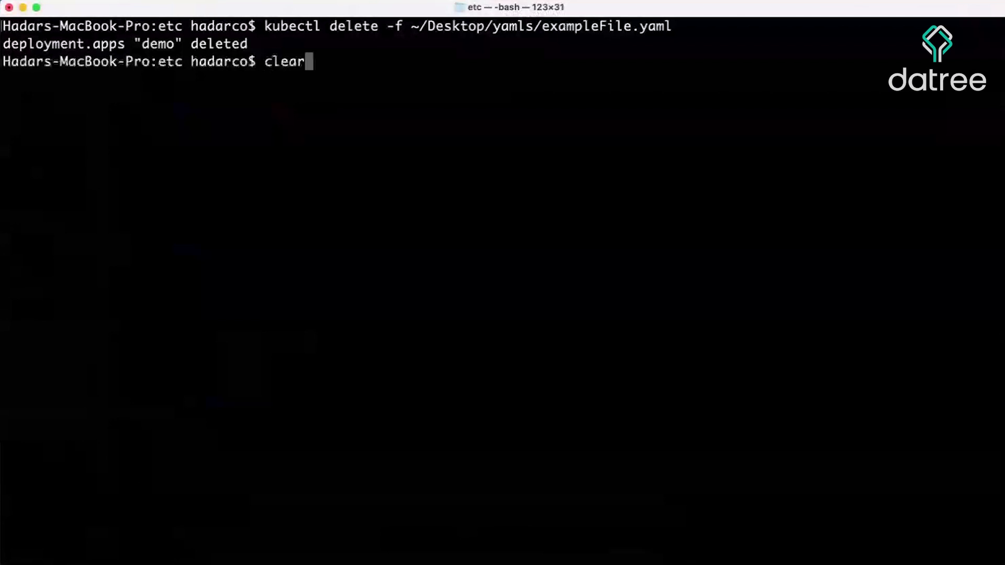
key("Up")
key("Up")
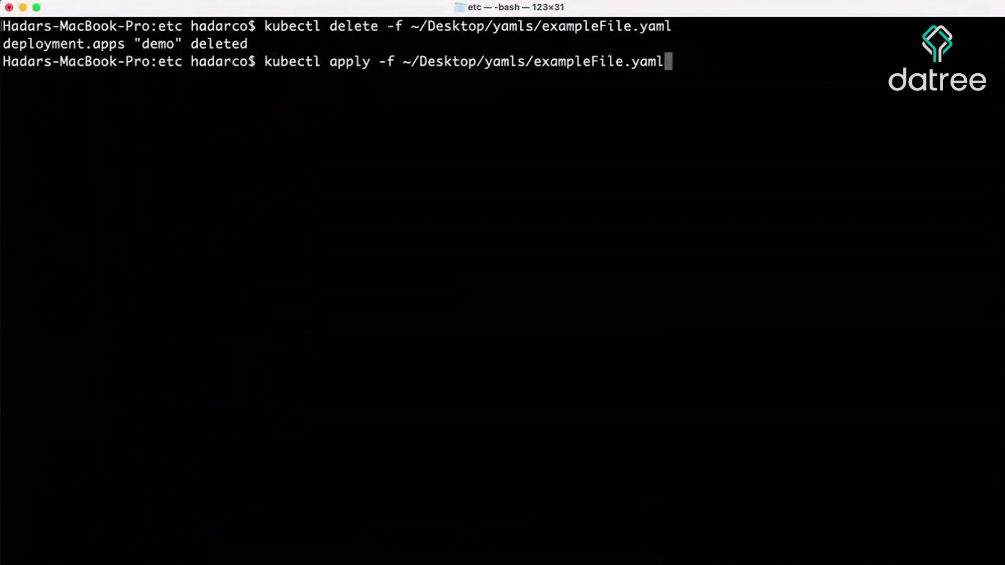
key("Return")
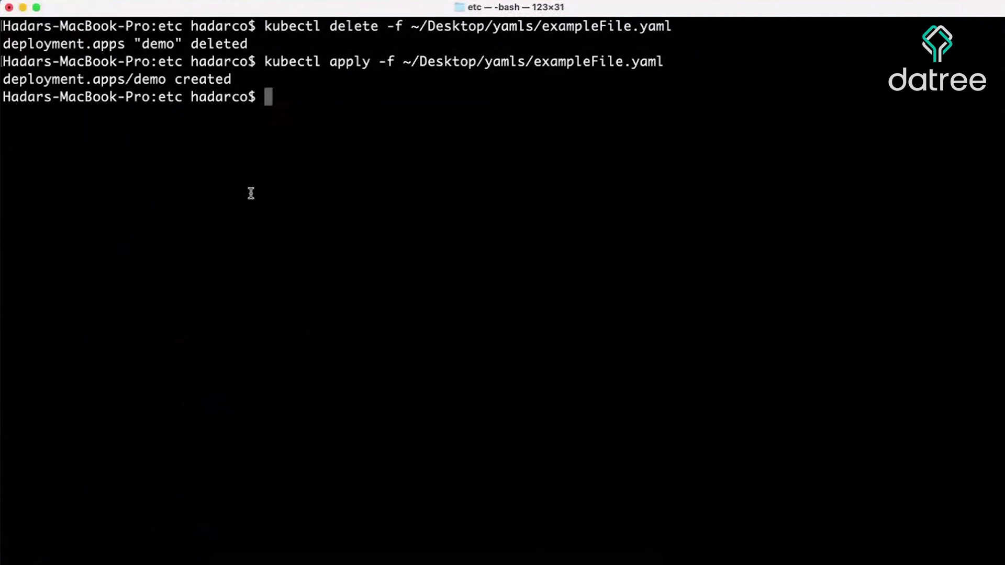
key("Up")
key("Up")
key("Up")
key("Up")
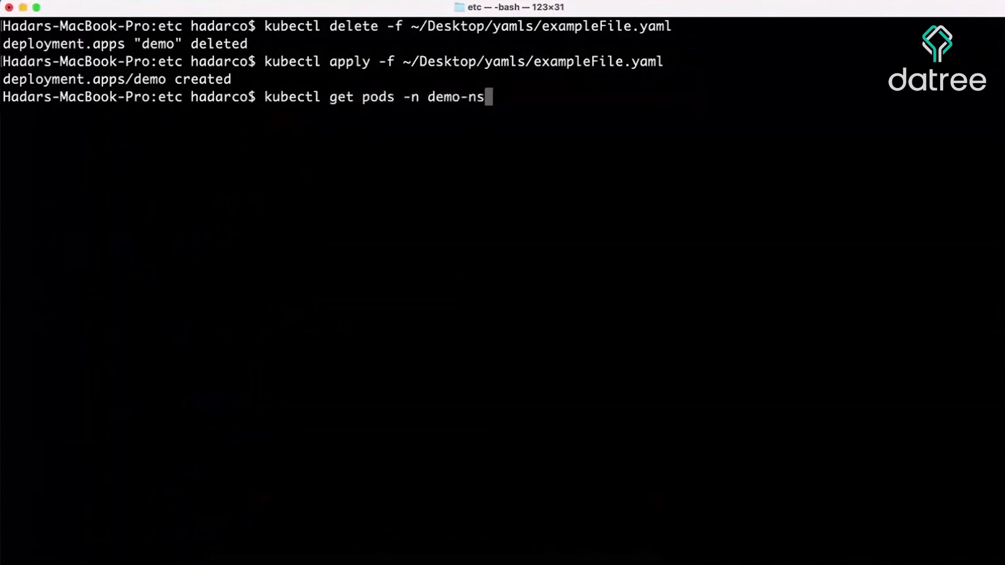
key("Return")
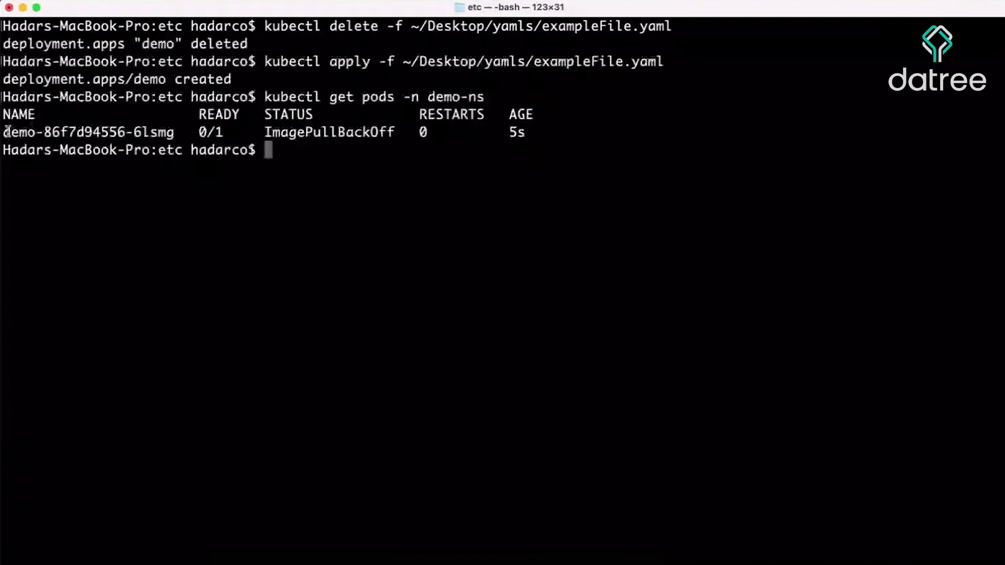
Describe pod demo-86f7d94556-6lsmg, revealing wrong-registry.io 'no such host' failures.
left_click_drag(5, 132, 175, 121)
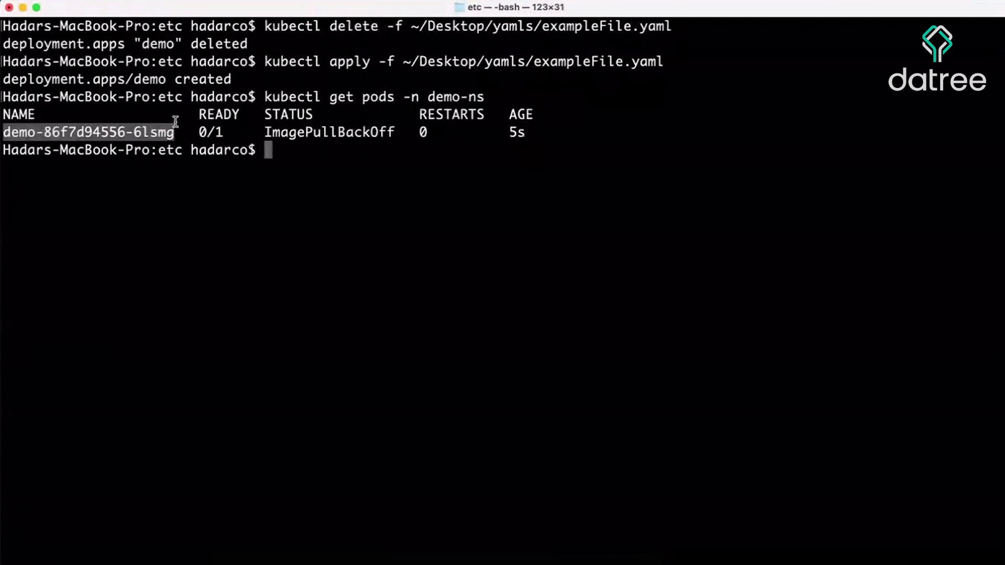
key("Up")
key("Up")
key("Up")
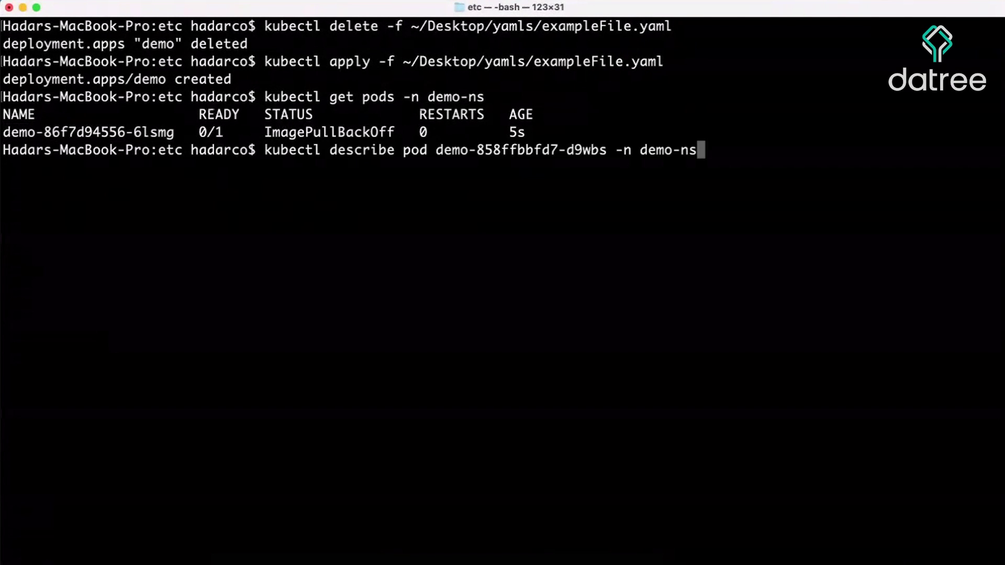
key("Left")
key("Left")
key("Left")
key("Left")
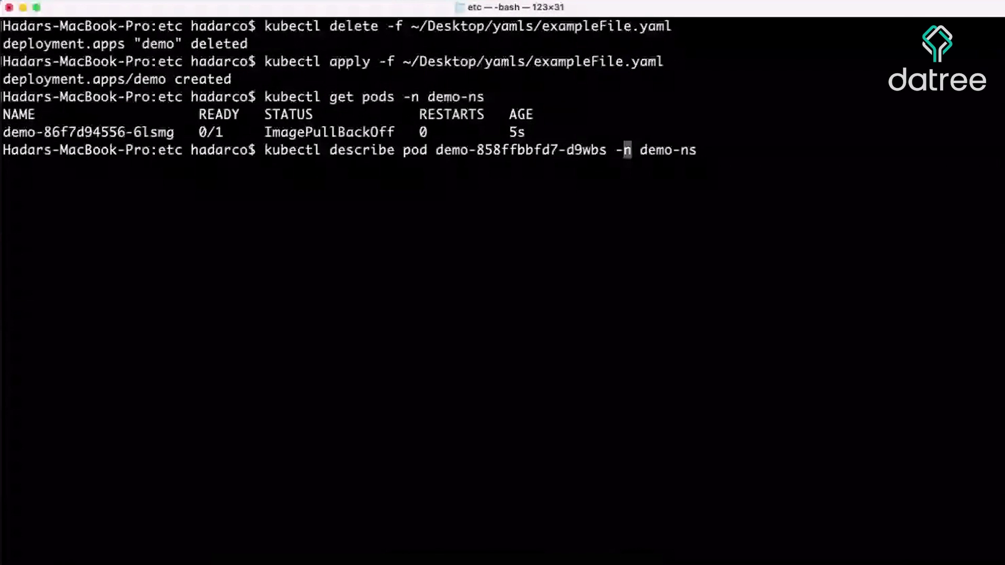
key("Left")
key("Left")
key("BackSpace")
key("BackSpace")
key("BackSpace")
key("BackSpace")
key("BackSpace")
key("BackSpace")
key("BackSpace")
key("BackSpace")
key("BackSpace")
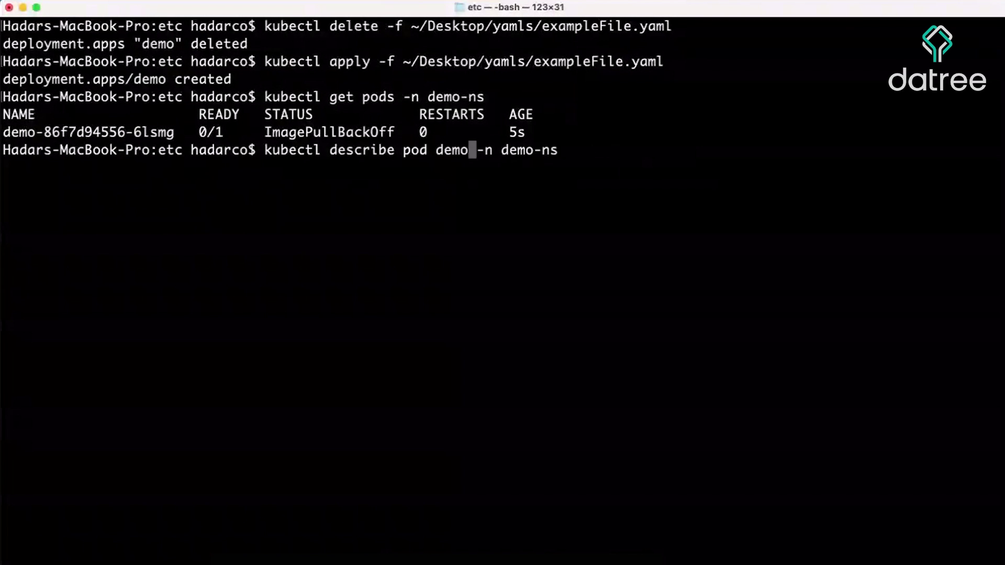
key("BackSpace")
key("BackSpace")
key("BackSpace")
type("demo-86f7d94556-6lsmg")
key("Return")
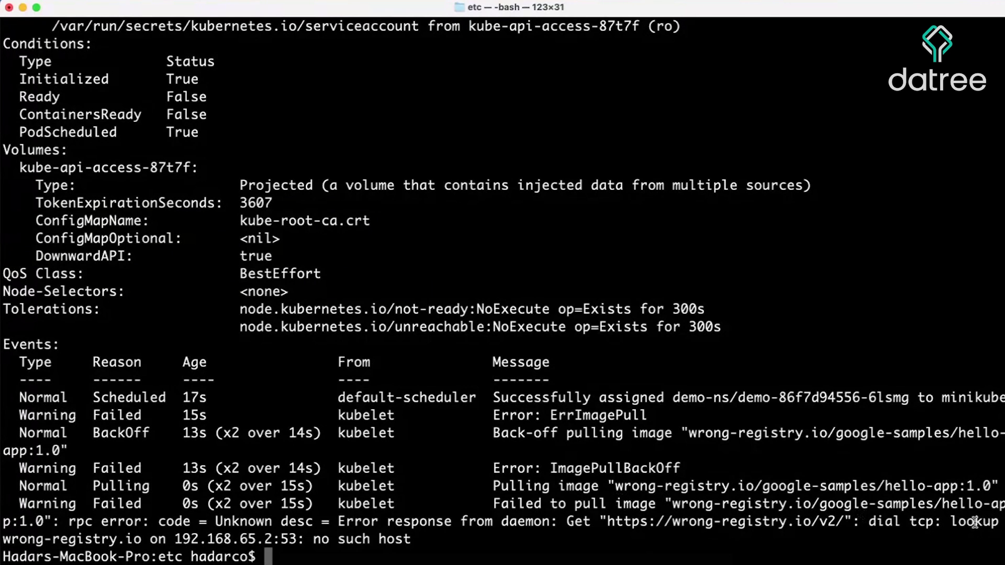
left_click_drag(3, 539, 128, 543)
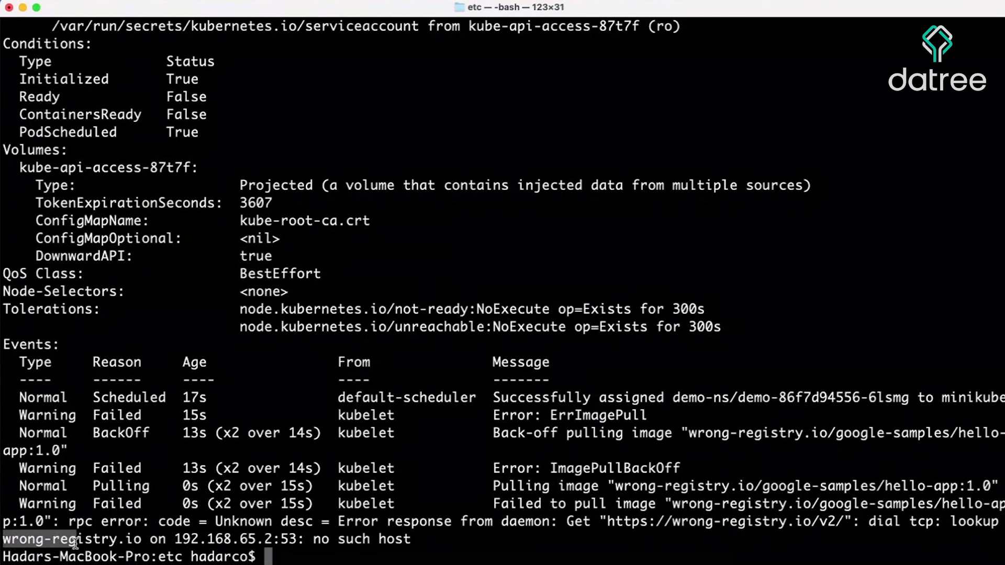
left_click(146, 541)
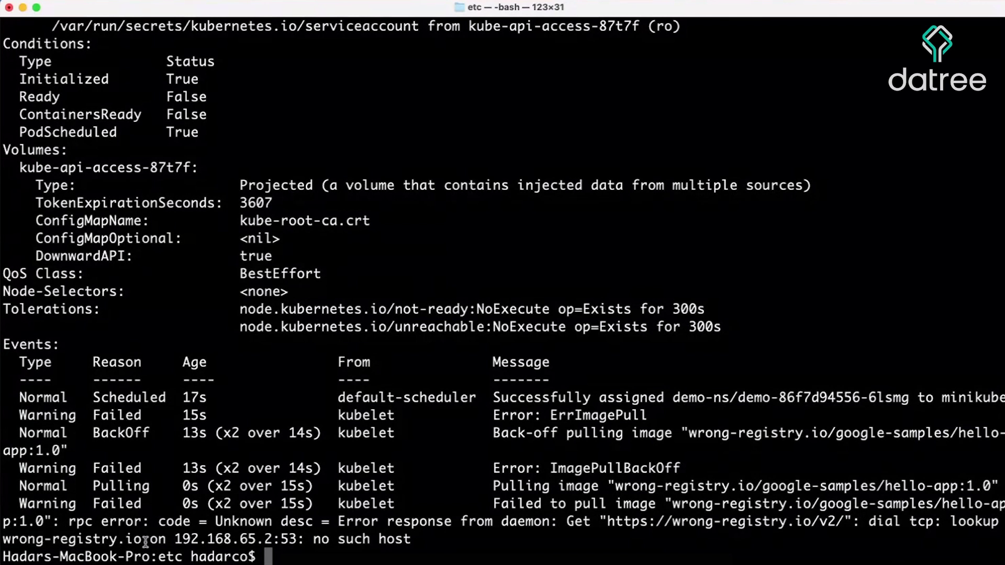
left_click_drag(313, 539, 419, 540)
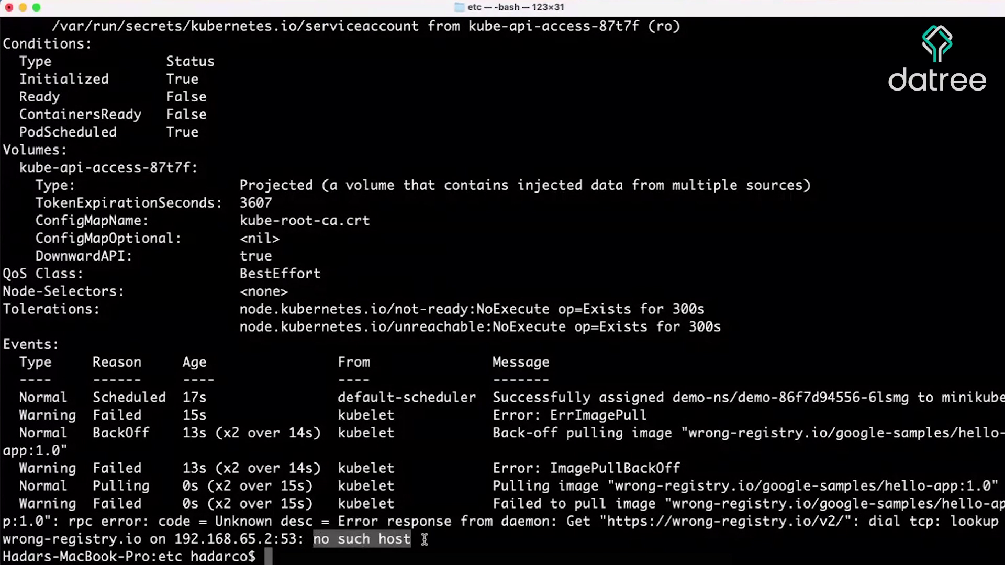
left_click(412, 538)
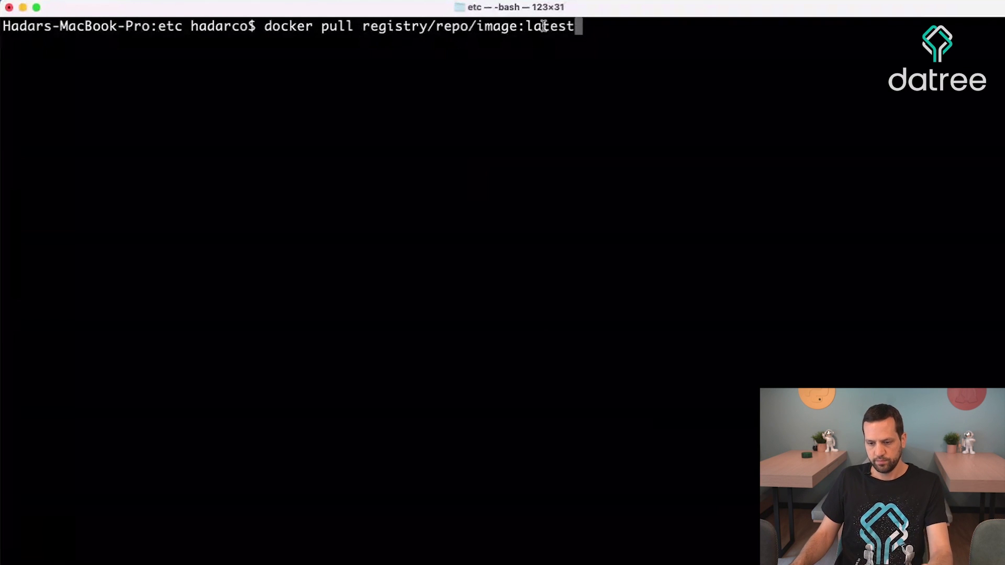
Point out 'registry' and 'repo' in the docker pull example and erase the latest tag.
double_click(385, 27)
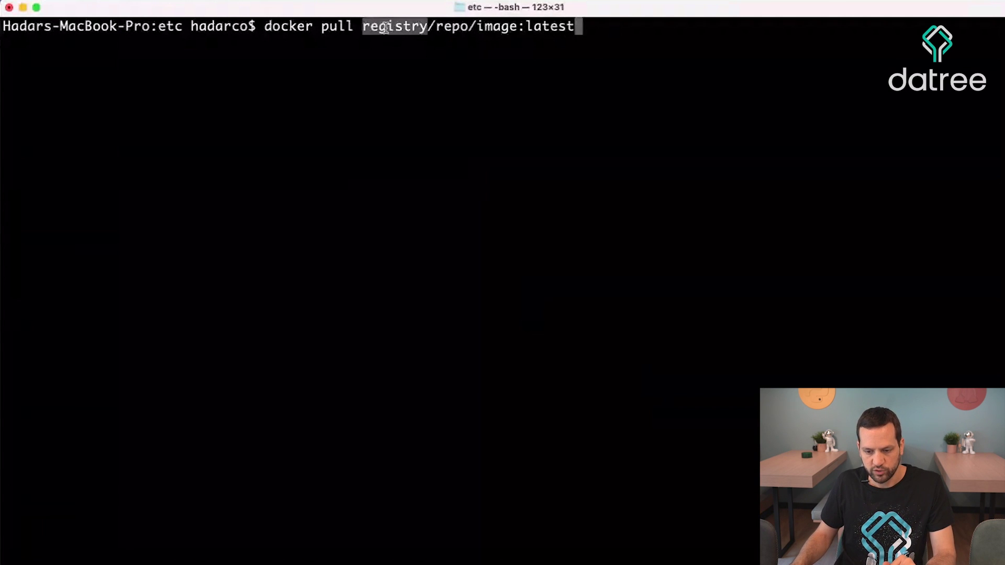
double_click(454, 27)
left_click(486, 24)
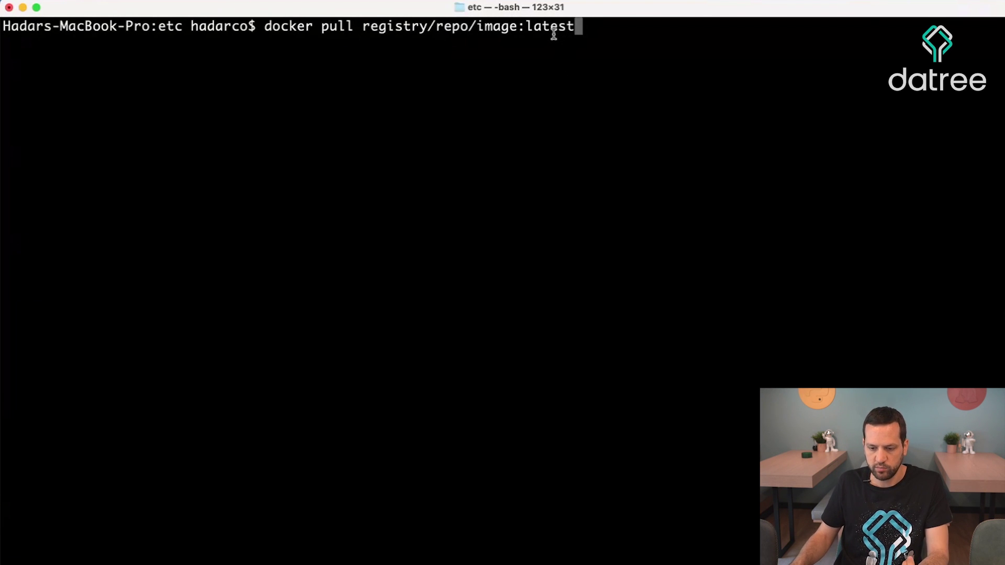
key("BackSpace")
key("BackSpace")
key("BackSpace")
key("BackSpace")
key("BackSpace")
key("BackSpace")
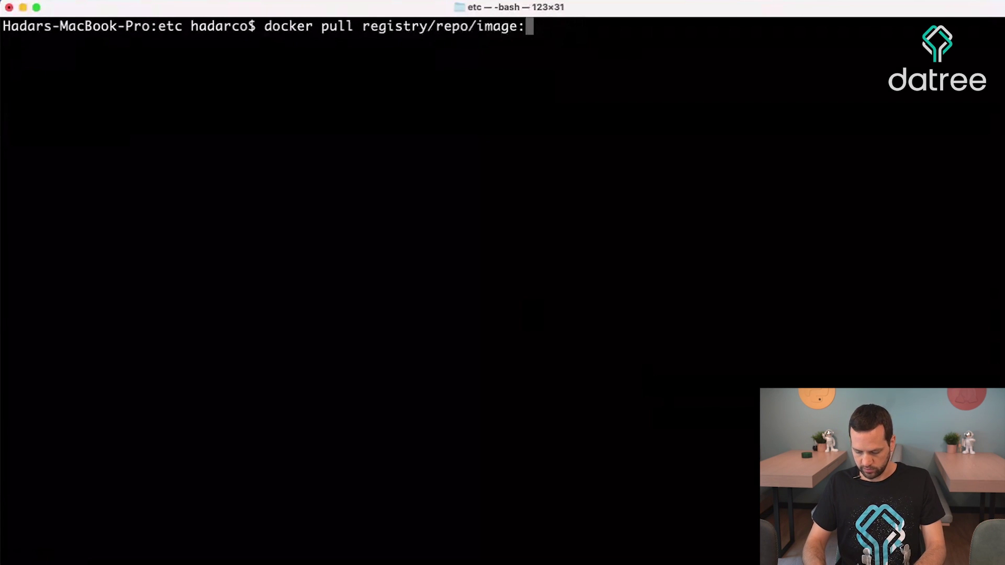
type("1.0.")
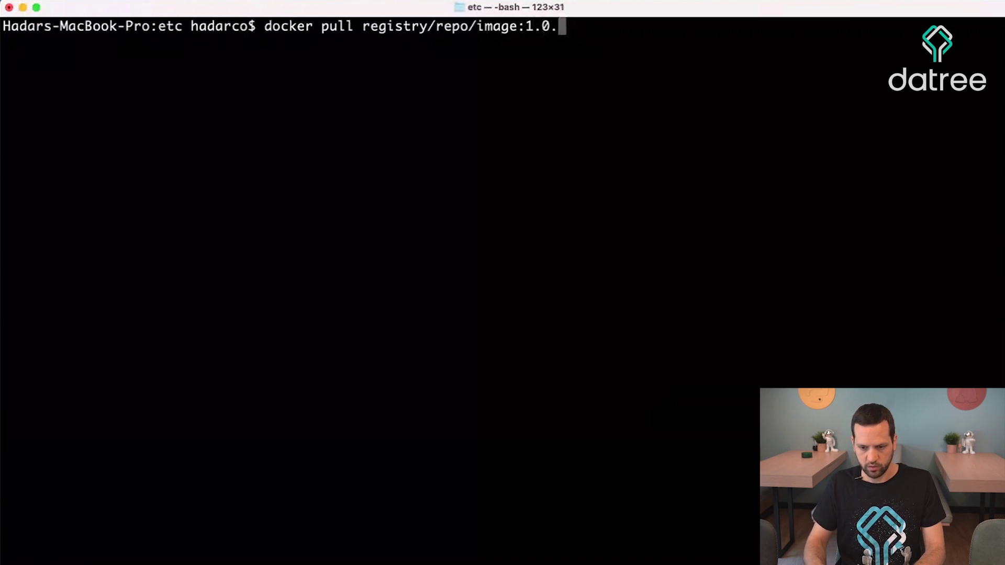
type("1")
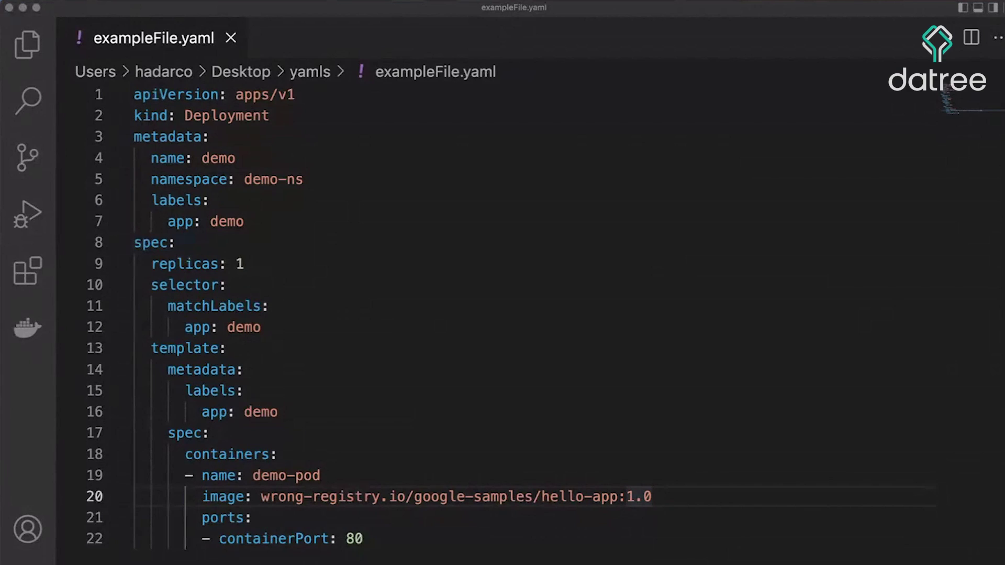
Replace line 20's image with the JFrog hadar/demo:2.0 image and save the file.
left_click_drag(260, 496, 677, 500)
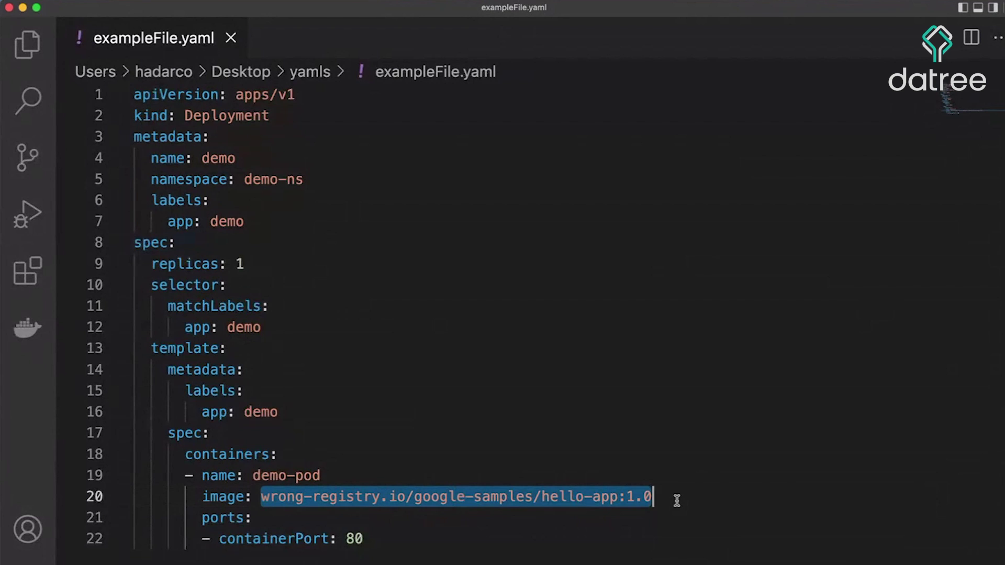
type("hadarserver.jfrog.io/default-docker-local/hadar/demo:2.0")
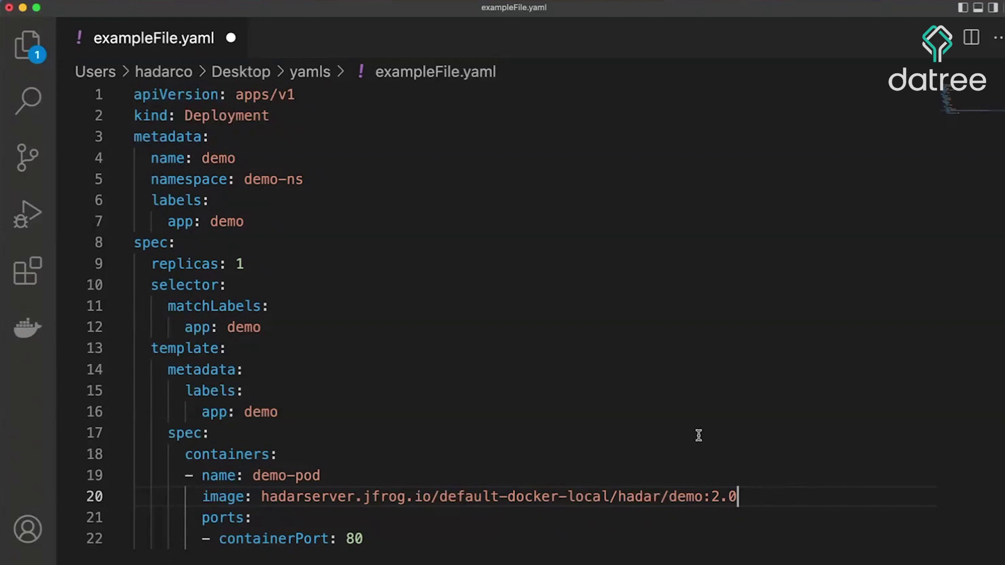
key("ctrl+s")
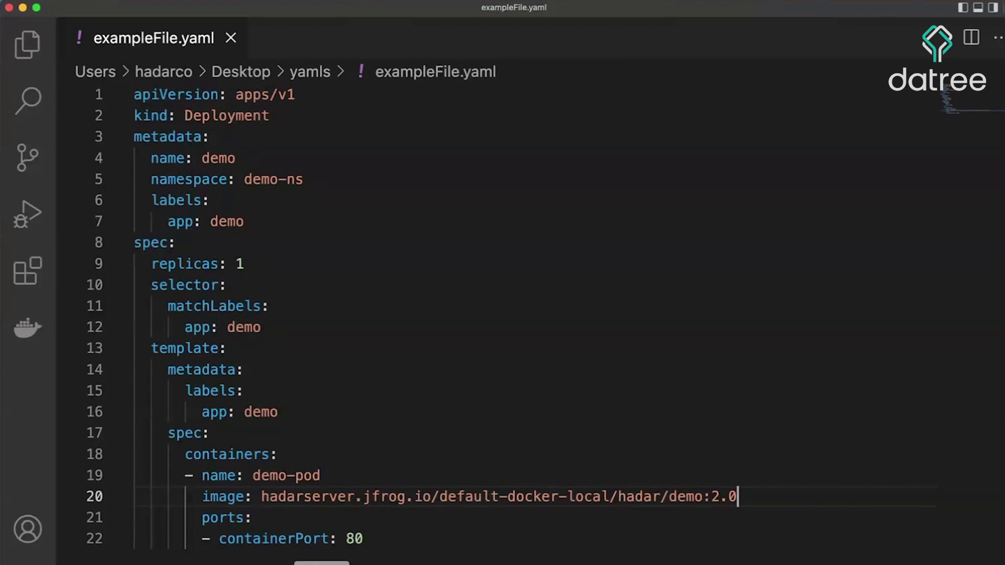
Delete the demo deployment and recreate it with the new image.
key("Up")
key("Up")
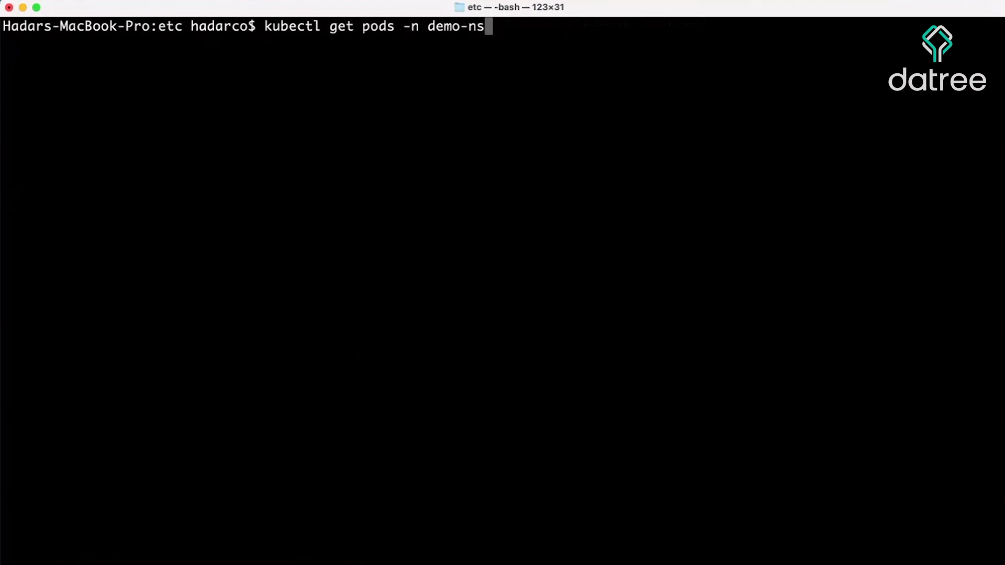
key("Up")
key("Return")
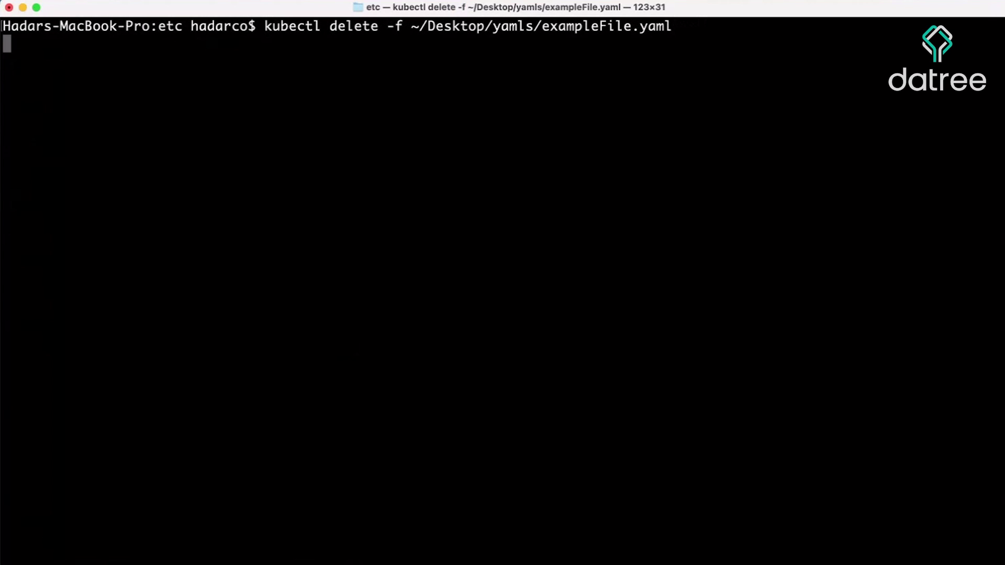
key("Up")
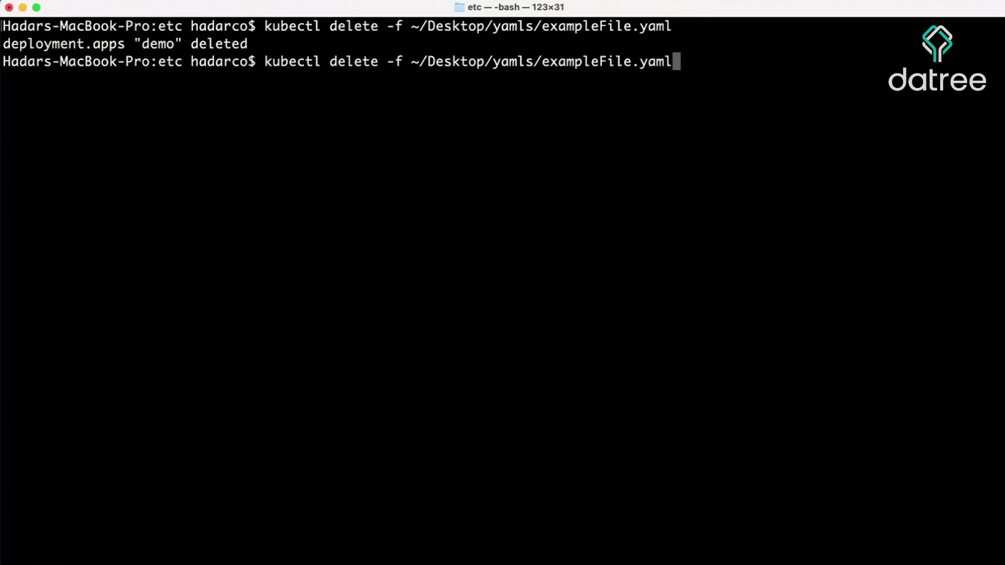
key("Up")
key("Up")
key("Up")
key("Up")
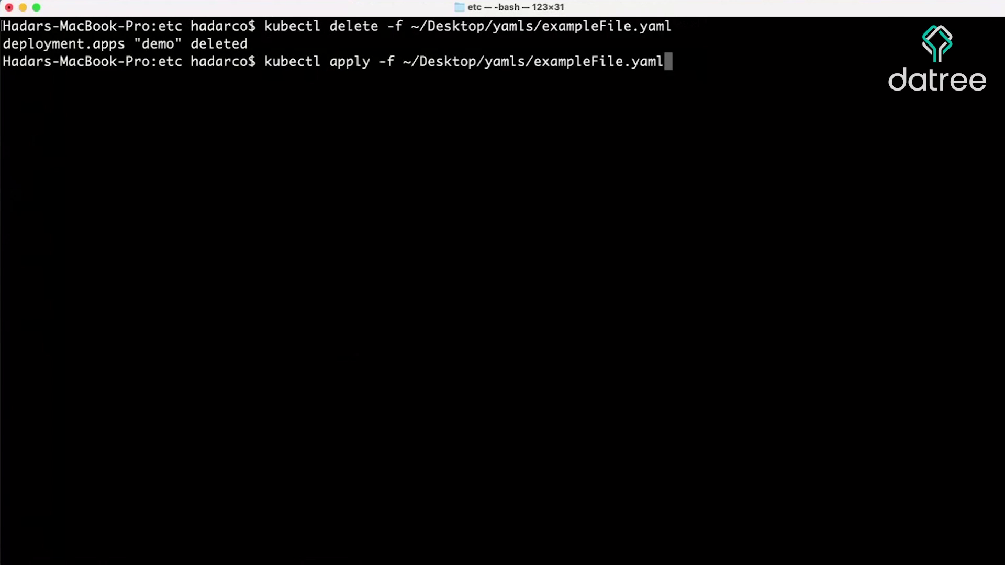
key("Return")
key("Up")
key("Up")
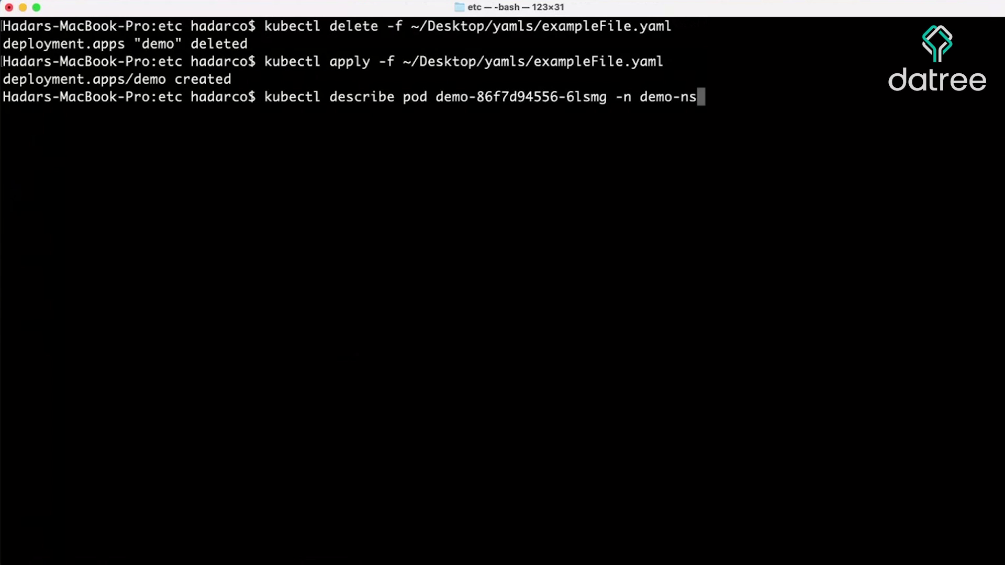
List the demo-ns pods twice to check the new pod's status.
key("Up")
key("Return")
key("Up")
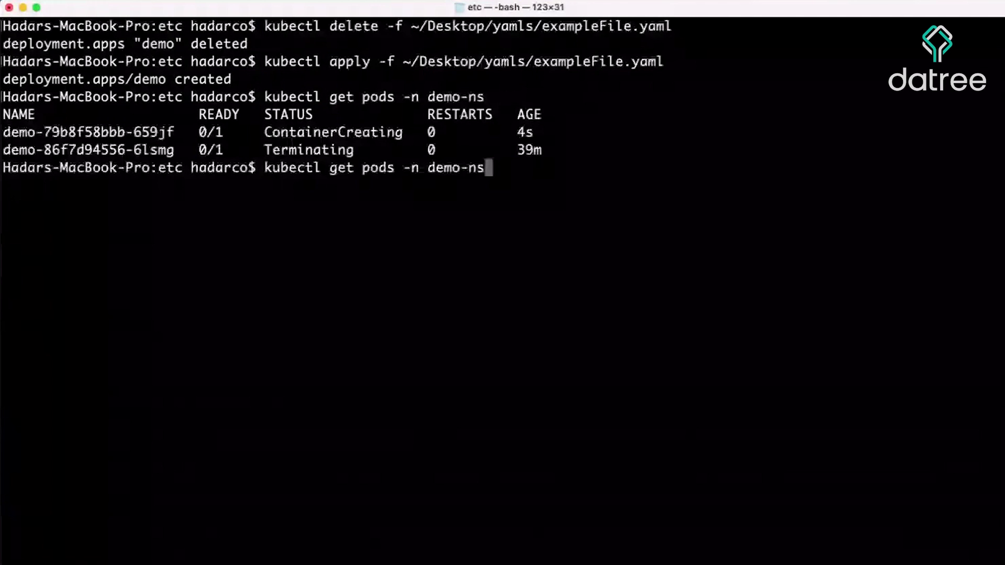
key("Return")
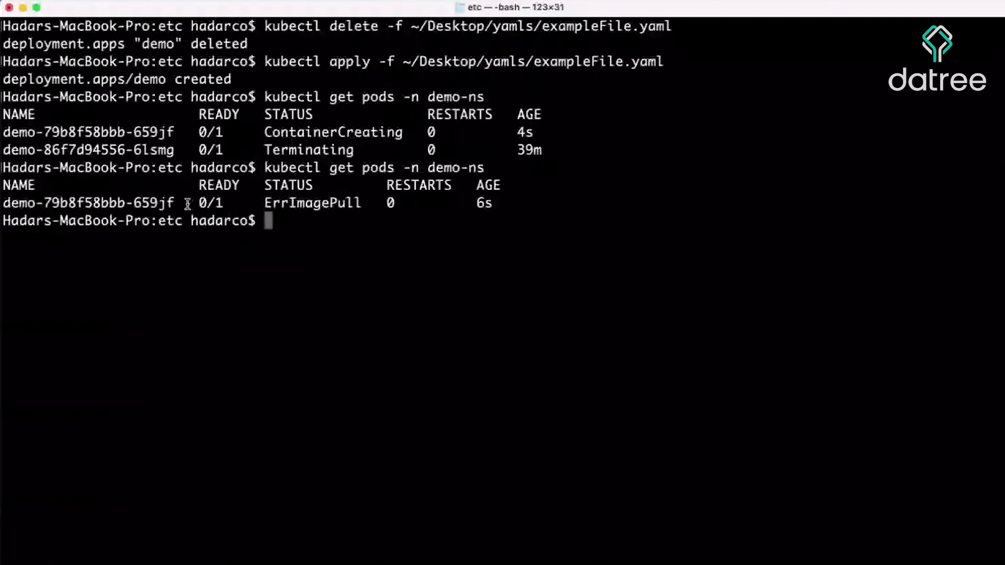
Describe pod demo-79b8f58bbb-659jf, showing 'Authentication is required'.
key("Up")
key("Up")
key("Up")
key("Up")
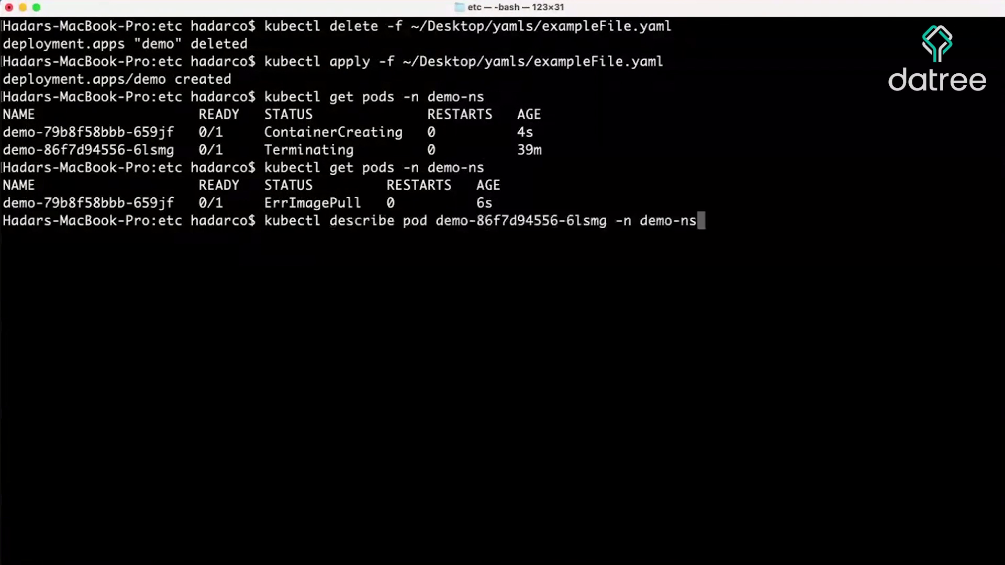
left_click_drag(178, 203, 45, 204)
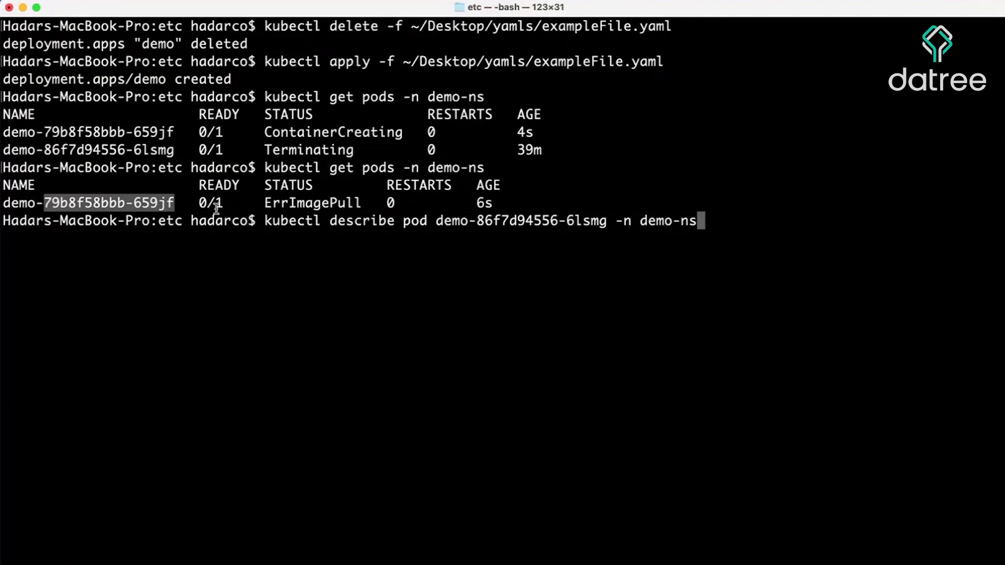
left_click(566, 194)
key("Left")
key("Left")
key("Left")
key("Left")
key("Left")
key("Left")
key("Left")
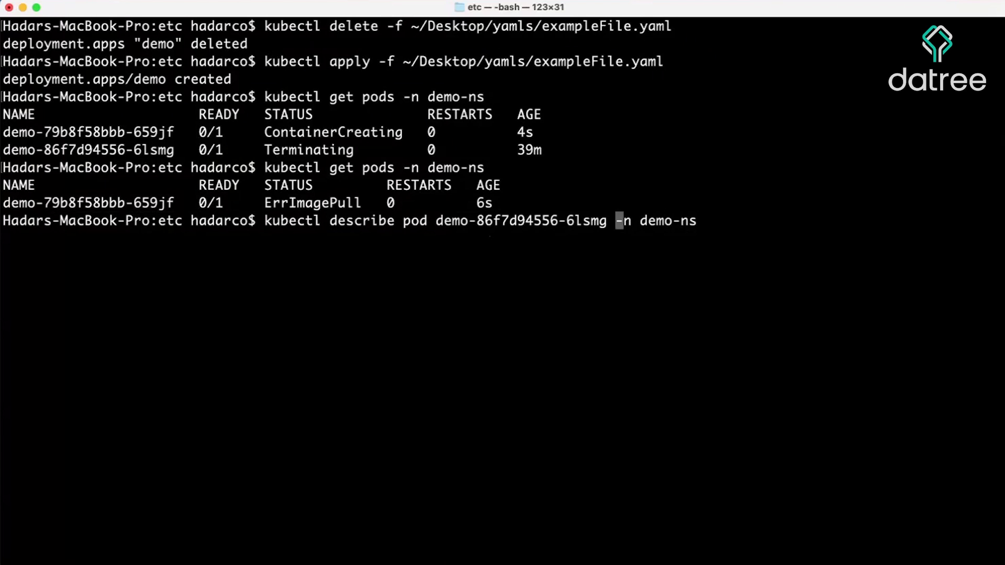
key("Left")
key("BackSpace")
key("BackSpace")
key("BackSpace")
key("BackSpace")
key("BackSpace")
key("BackSpace")
key("BackSpace")
key("BackSpace")
key("BackSpace")
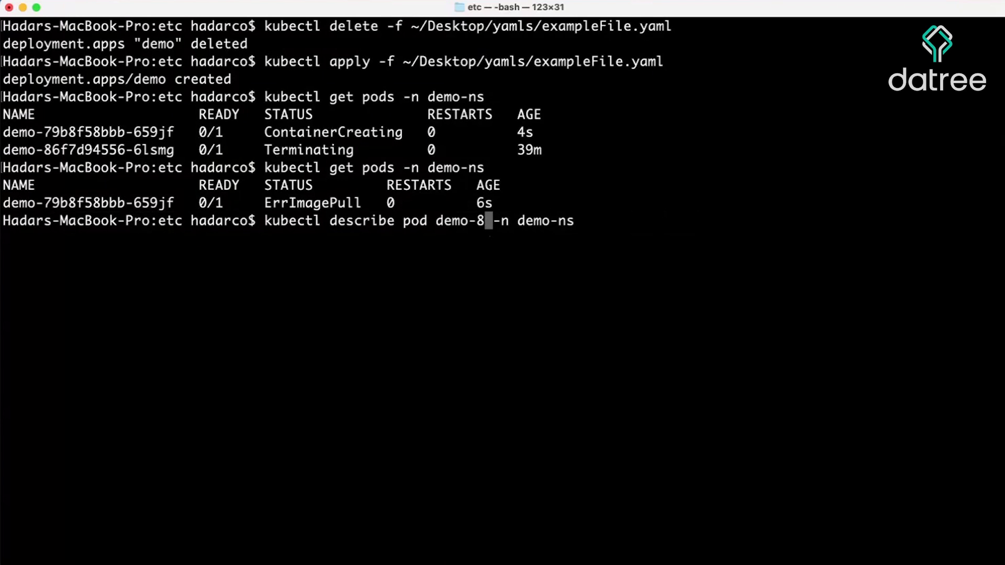
key("BackSpace")
type("79b8f58bbb-659jf")
key("Return")
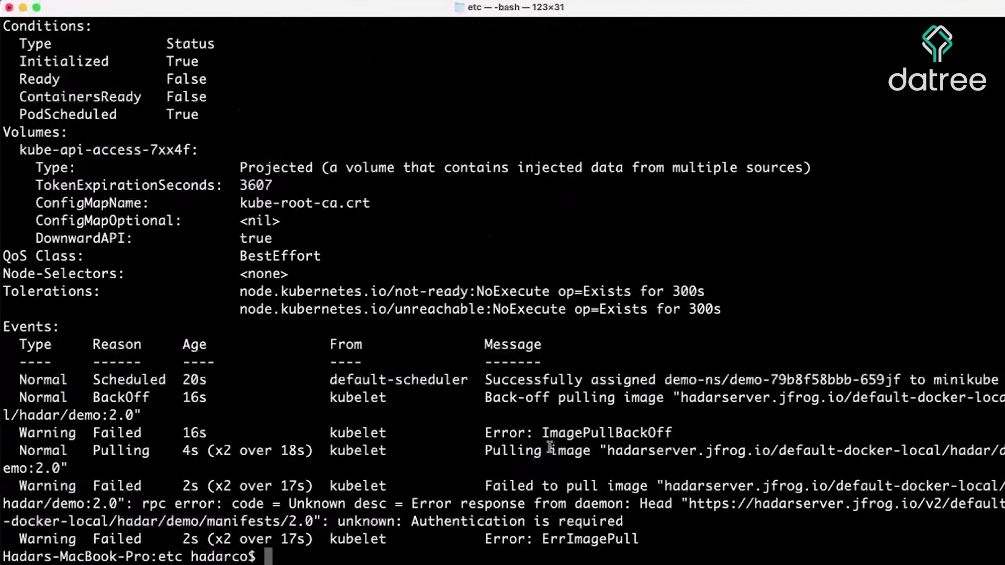
left_click_drag(411, 522, 579, 521)
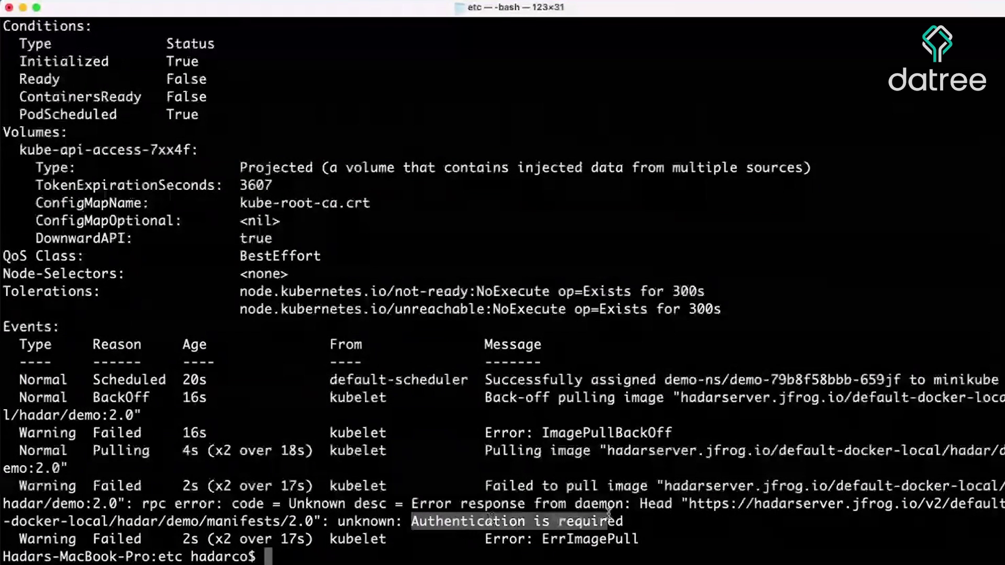
left_click_drag(580, 521, 624, 521)
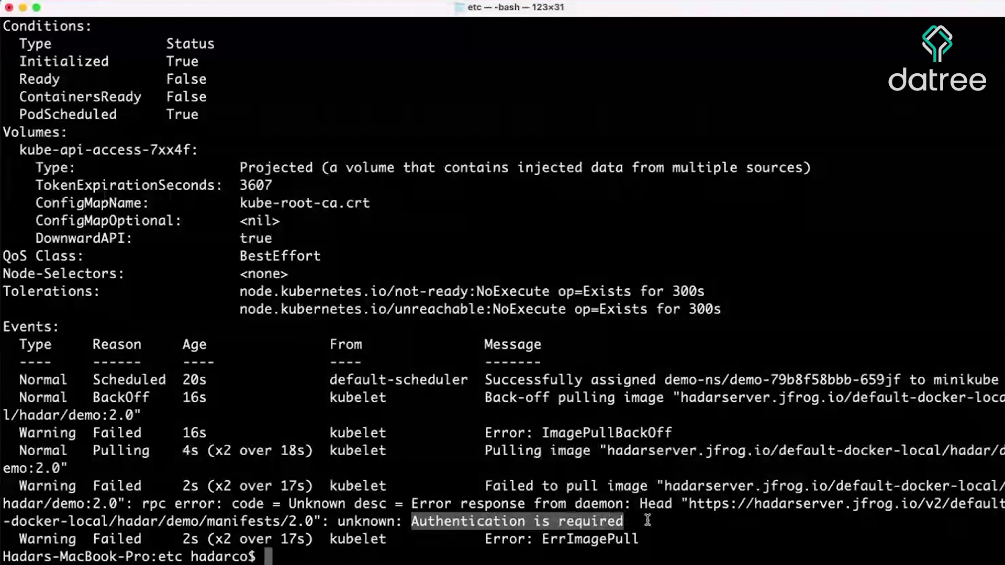
left_click(645, 519)
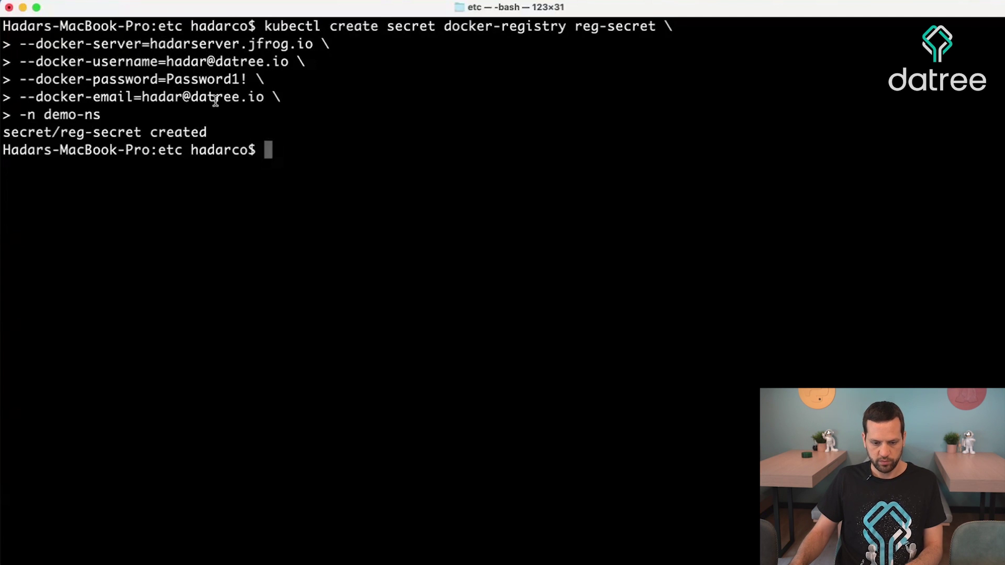
Highlight the demo-ns namespace and reg-secret name in the secret creation output.
left_click_drag(105, 115, 19, 115)
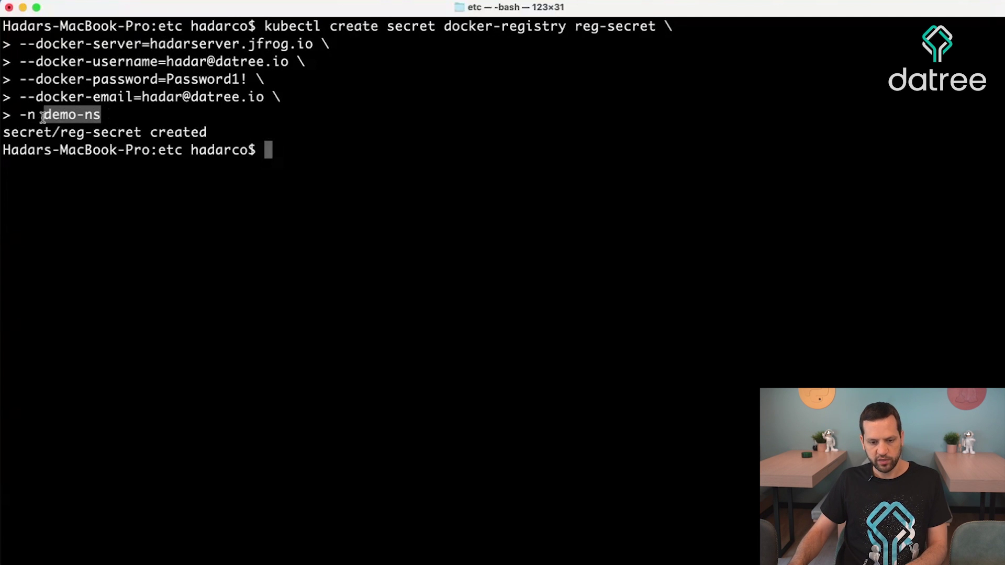
left_click(106, 117)
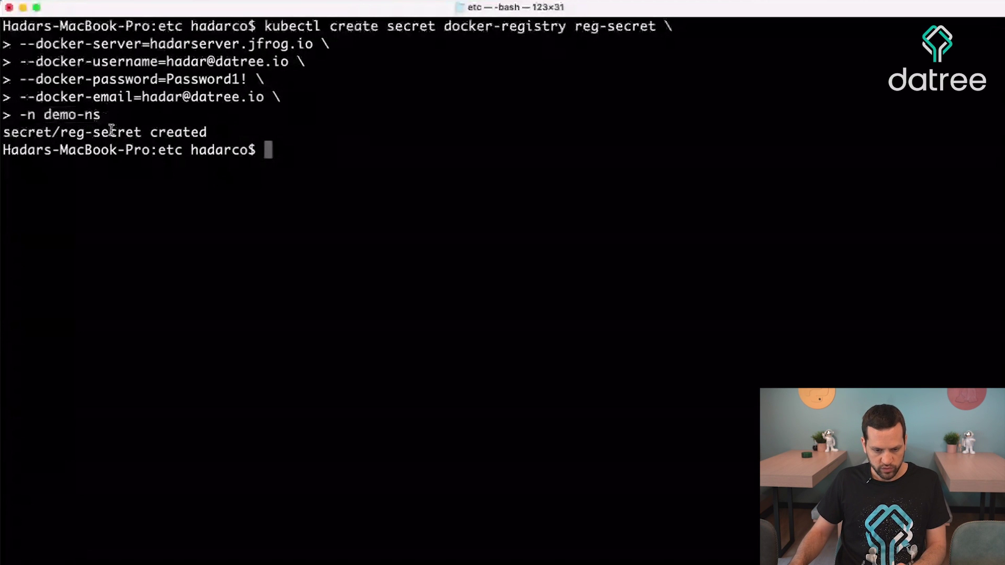
left_click_drag(60, 132, 126, 132)
left_click(186, 132)
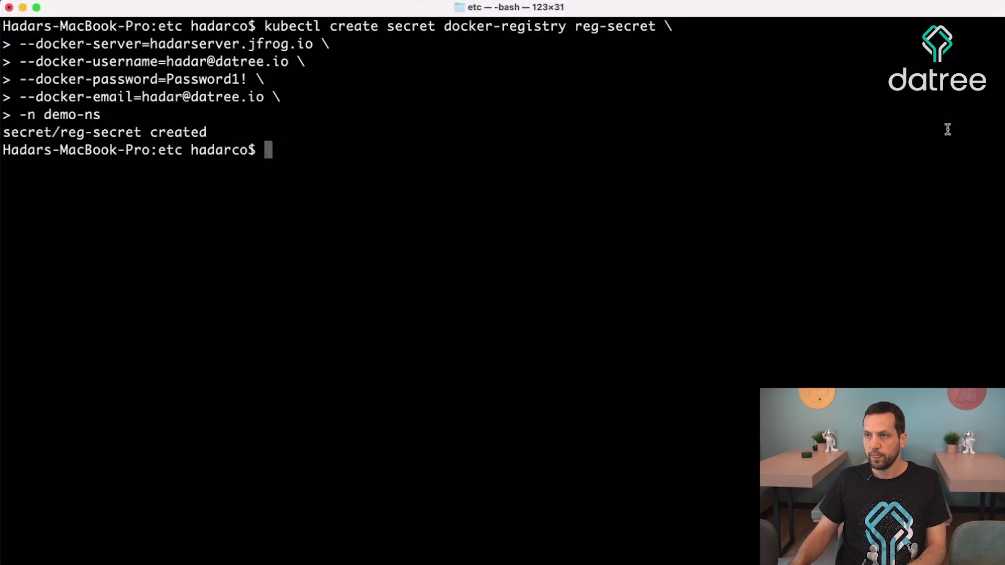
key("super+Tab")
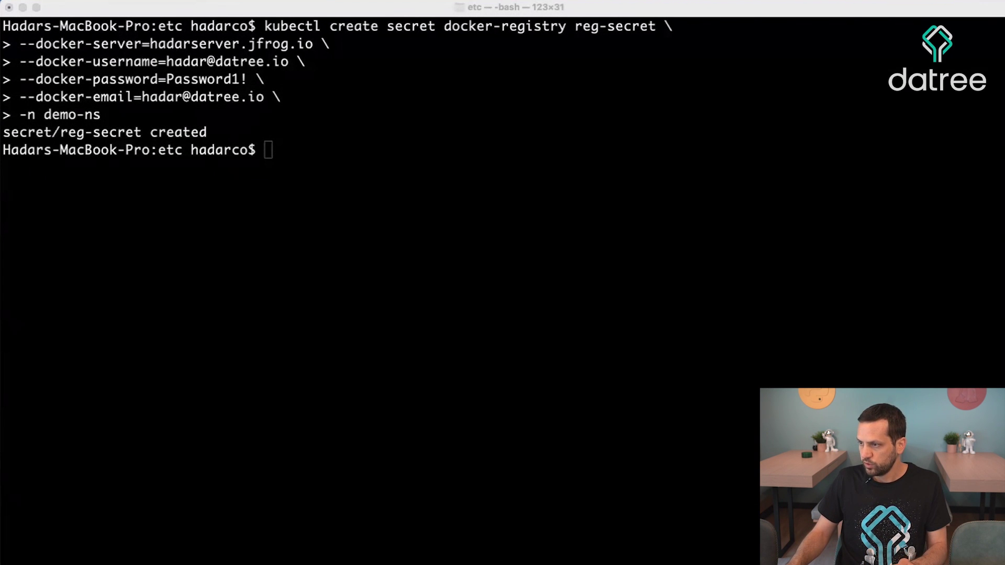
Edit the default service account in demo-ns, adding imagePullSecrets reg-secret above metadata.
left_click(418, 306)
type("kubectl edit serviceaccount default -n demo-ns")
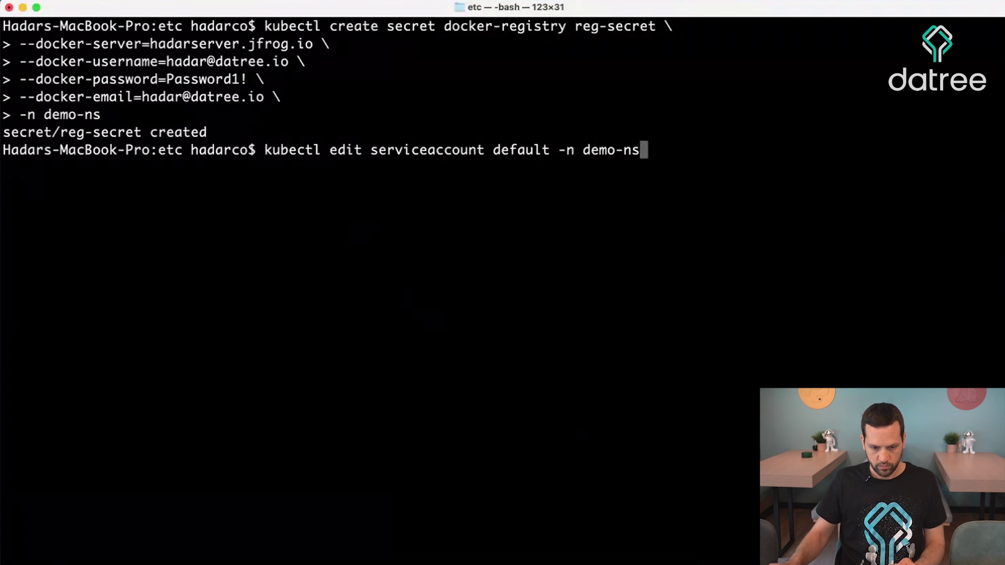
key("Return")
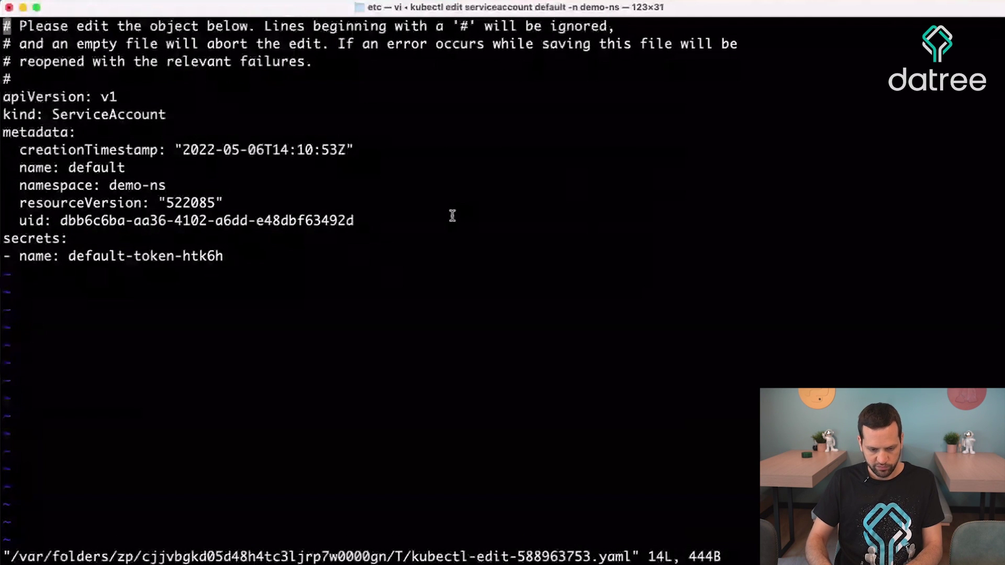
key("i")
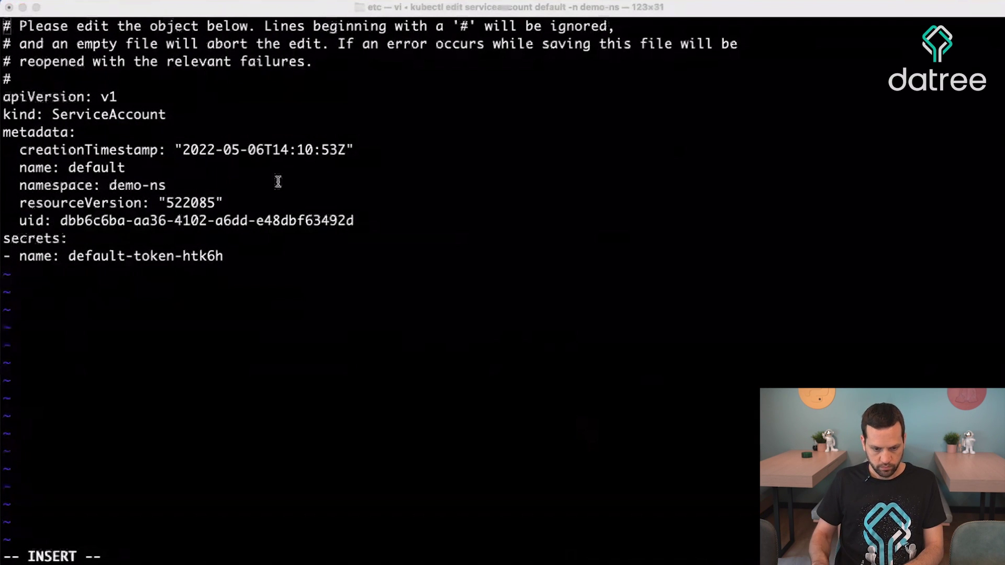
left_click(279, 182)
key("Down")
key("Down")
key("Down")
key("Down")
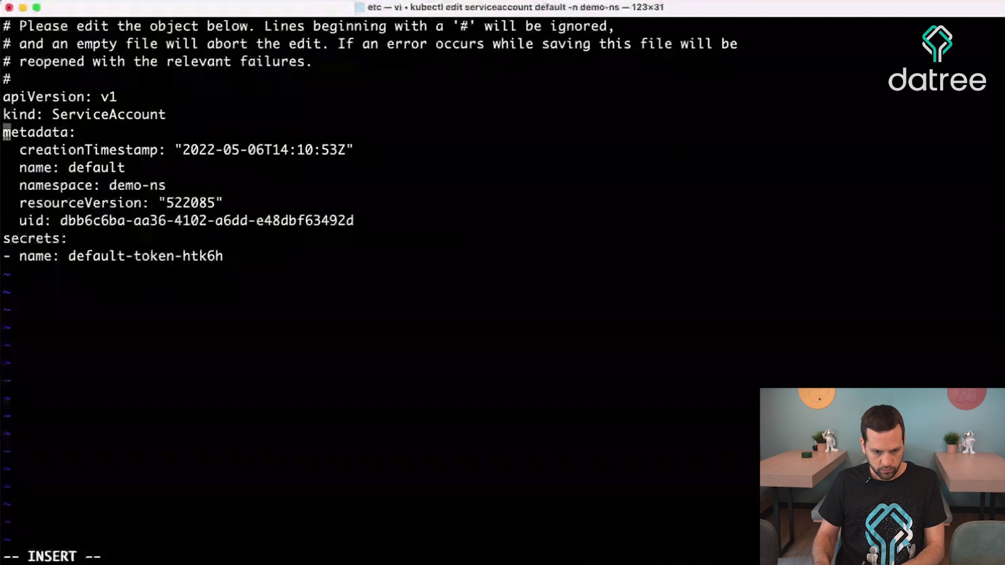
key("Return")
key("Up")
type("imagePullSecrets: - name: reg-secret")
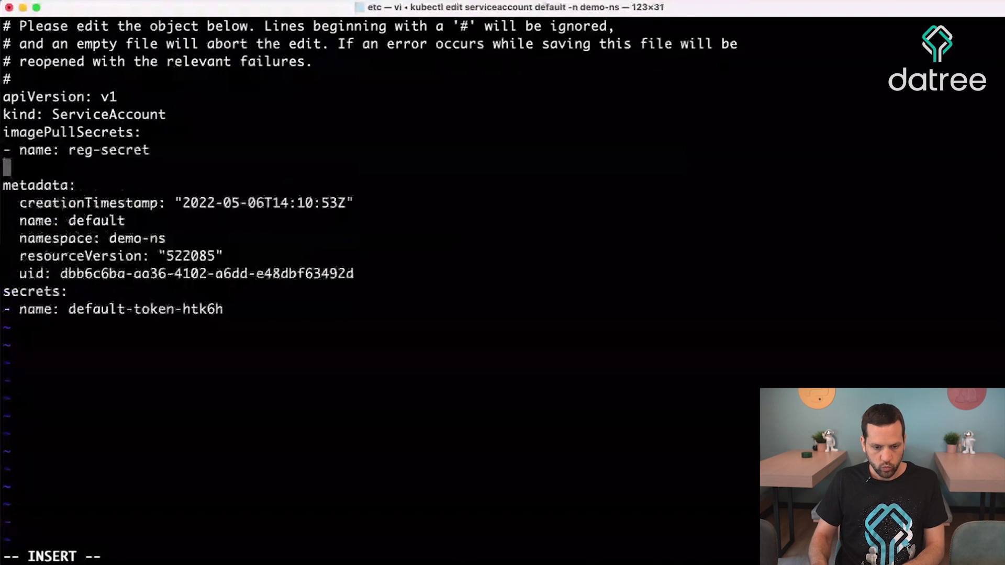
key("BackSpace")
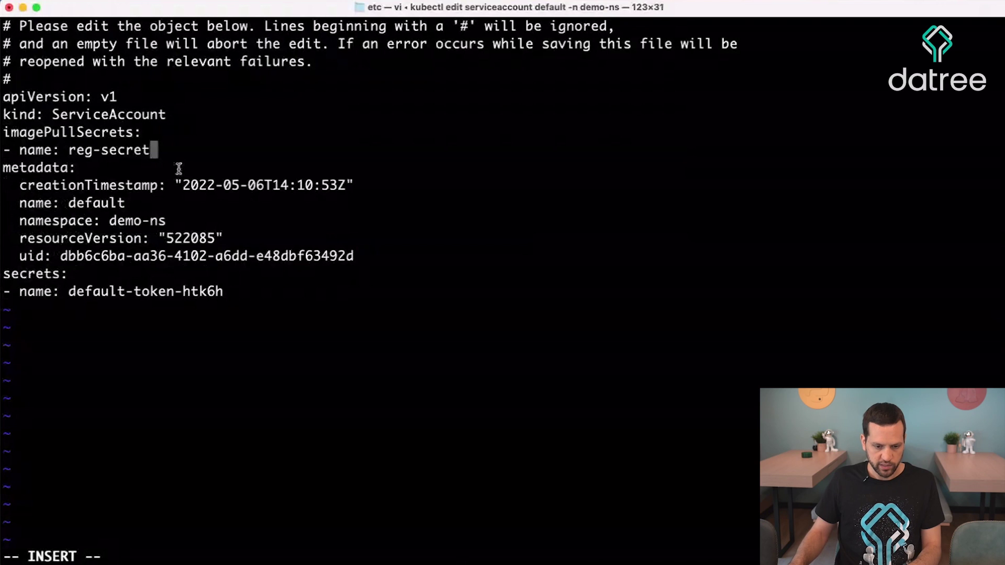
Leave insert mode and save the service account with :wq.
key("super+Tab")
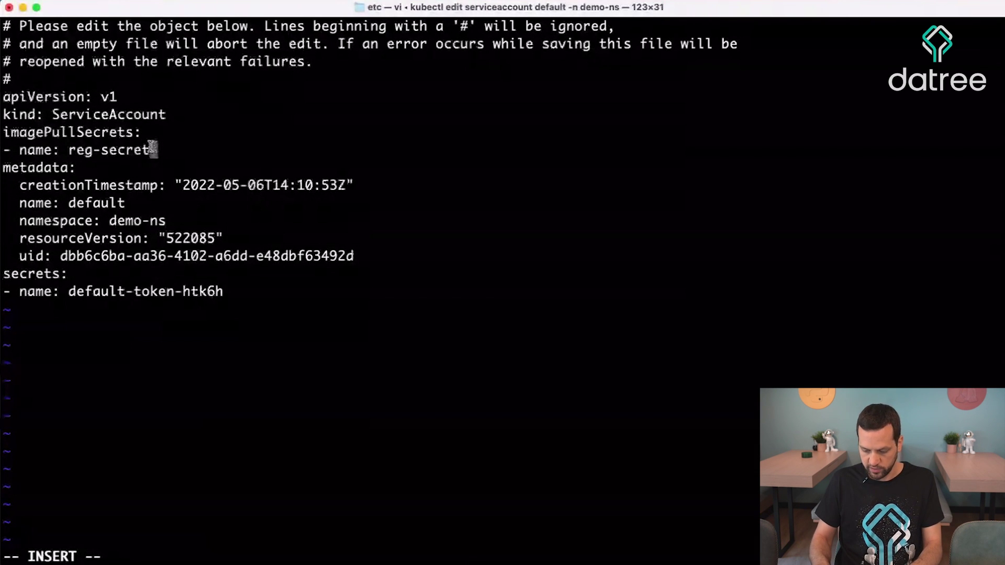
key("Escape")
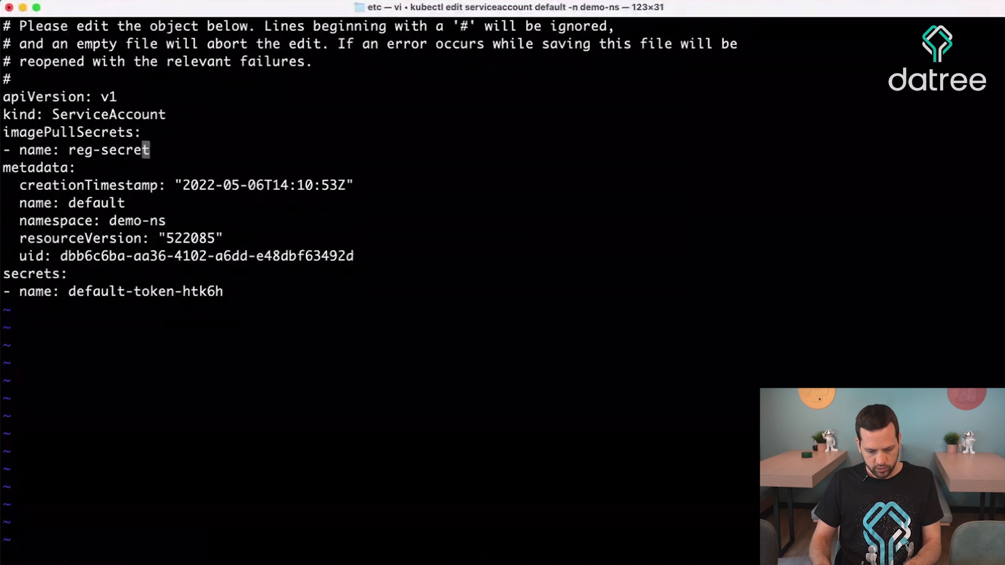
type(":wq")
key("Return")
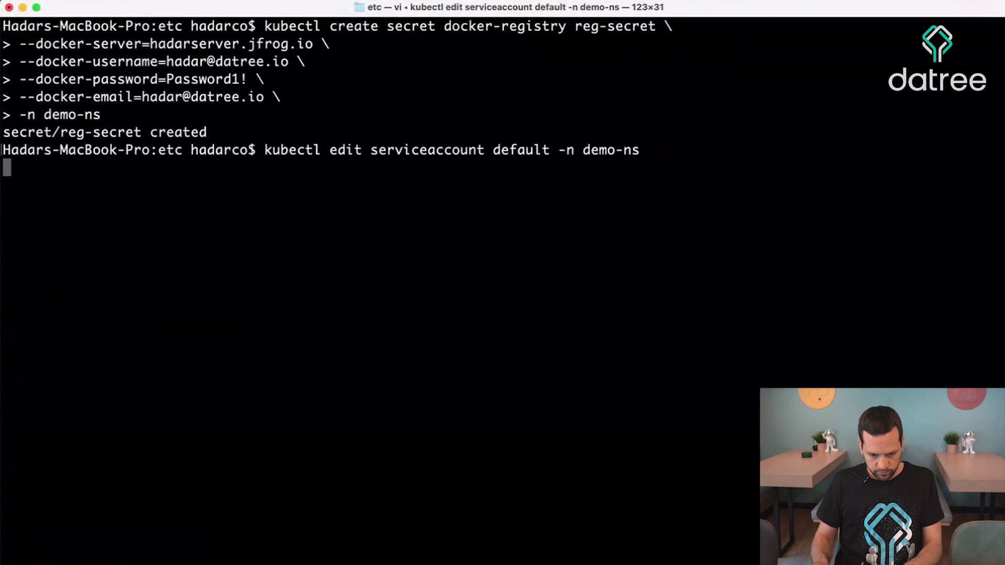
Clear the terminal and list demo-ns pods, with the demo pod now Running 1/1.
key("ctrl+l")
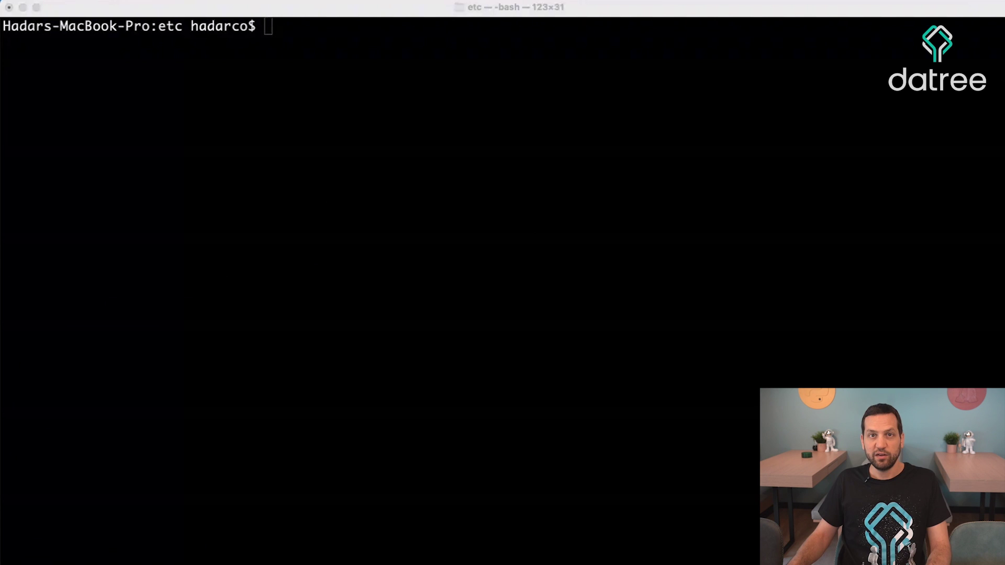
left_click(446, 232)
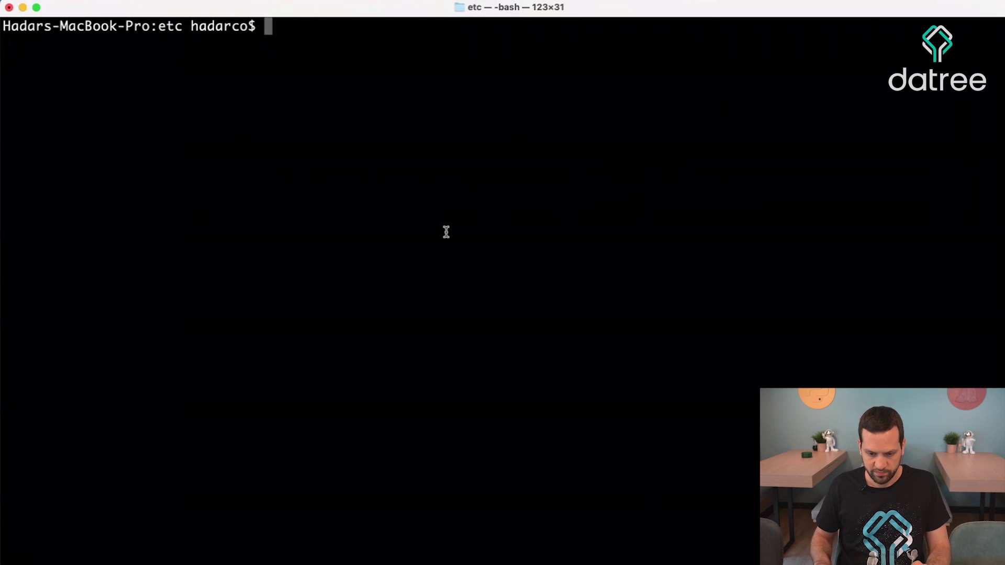
type("kubectl get pods -n demo-ns")
key("Return")
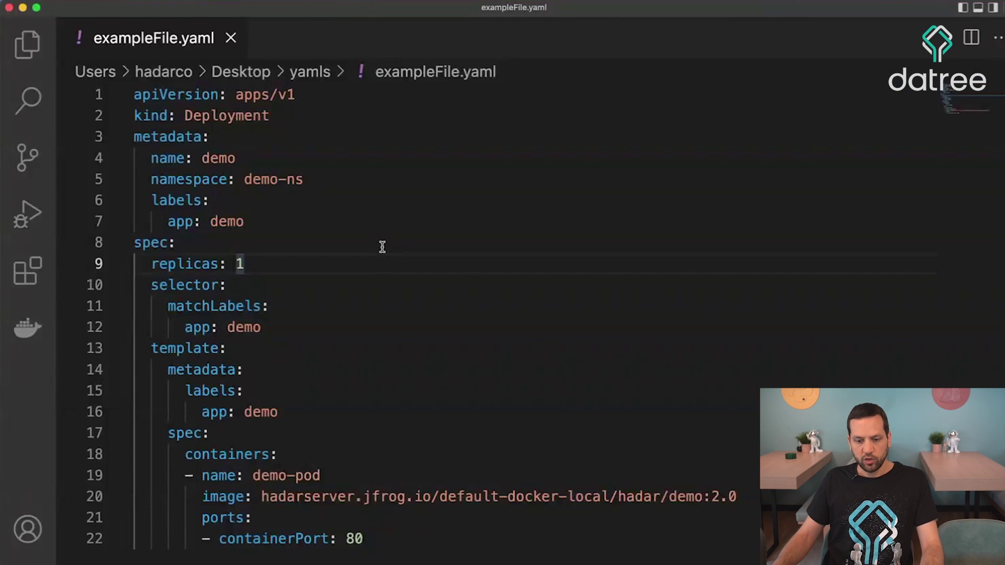
left_click(320, 391)
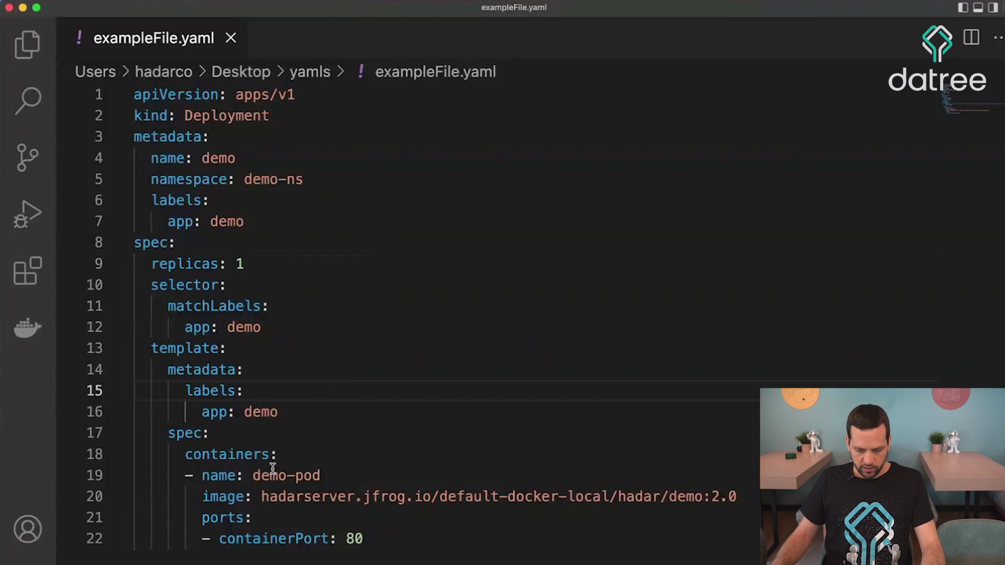
mouse_move(264, 496)
left_mouse_down()
mouse_move(438, 497)
mouse_move(434, 485)
left_mouse_up()
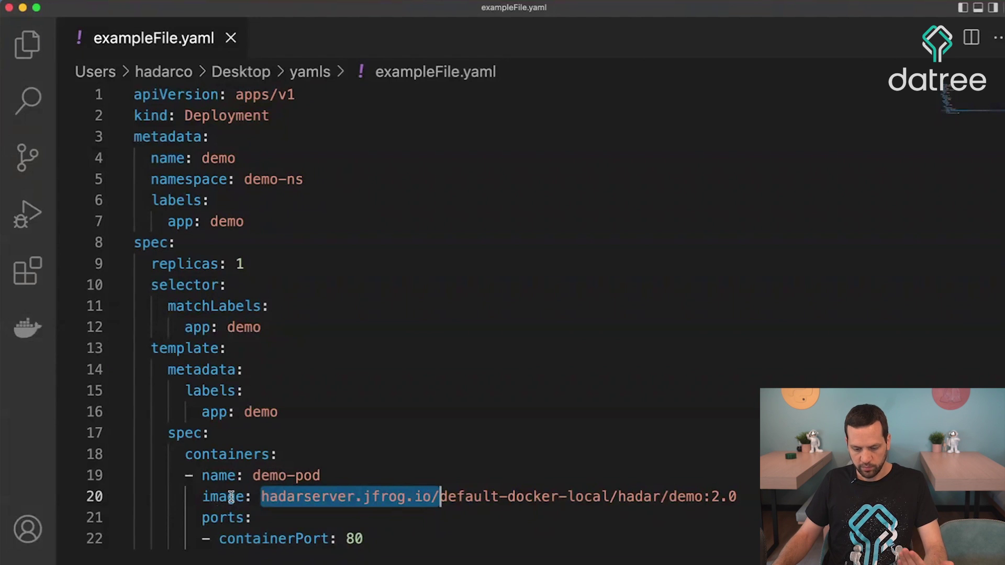
left_click(230, 454)
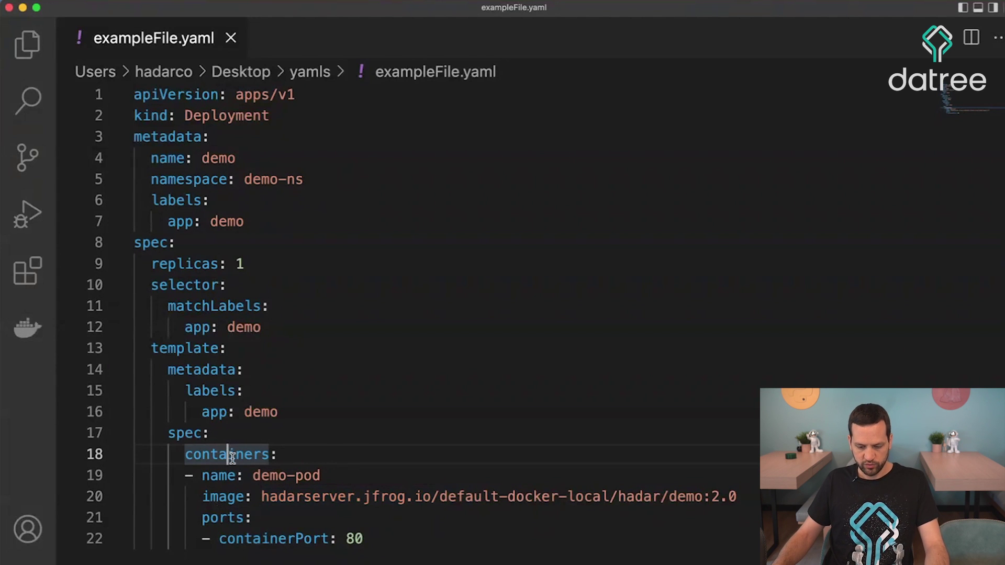
left_click(265, 496)
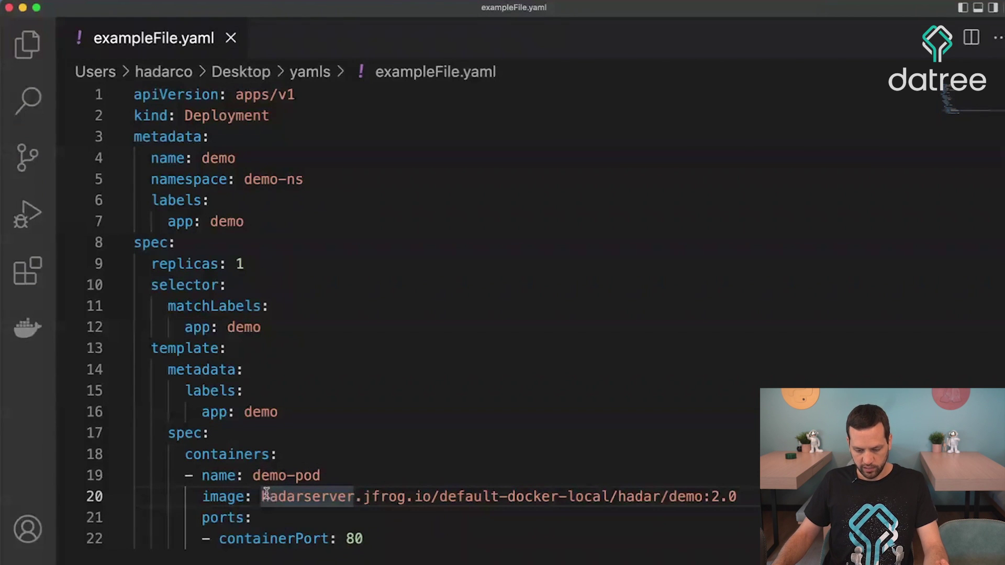
left_click_drag(265, 497, 434, 497)
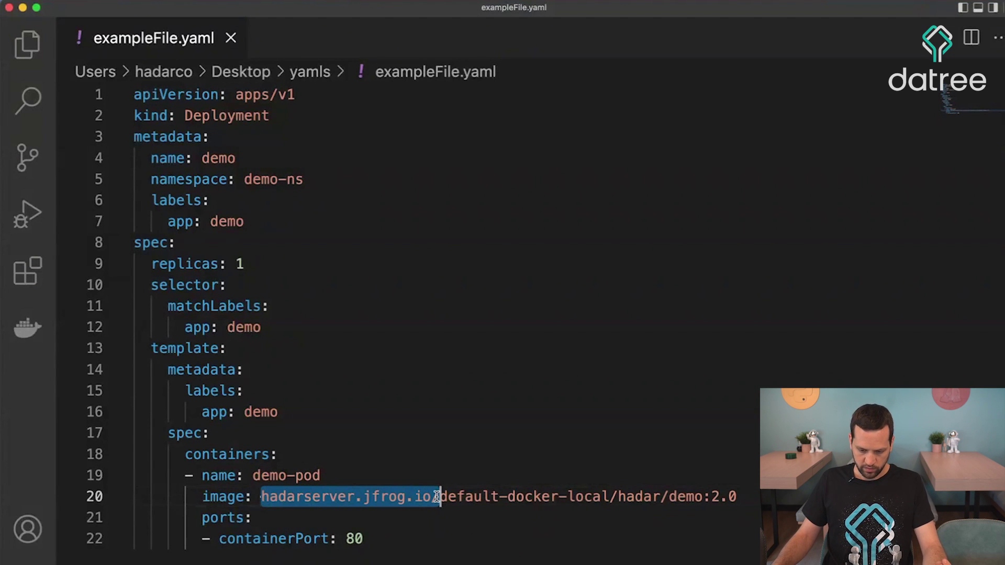